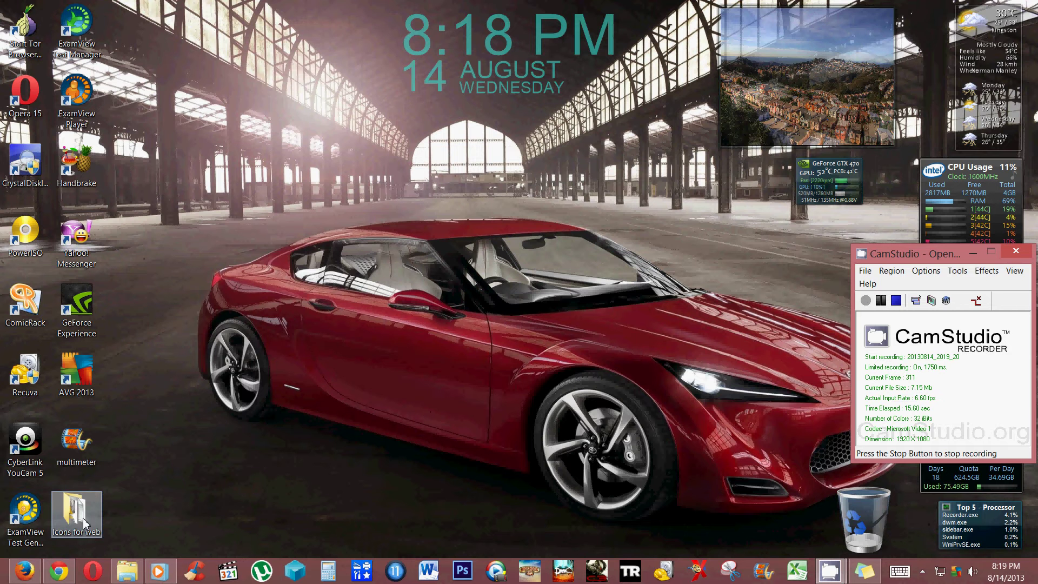
Launch Firefox from the taskbar so it shows the Speed Dial Favourites group
left_click(27, 574)
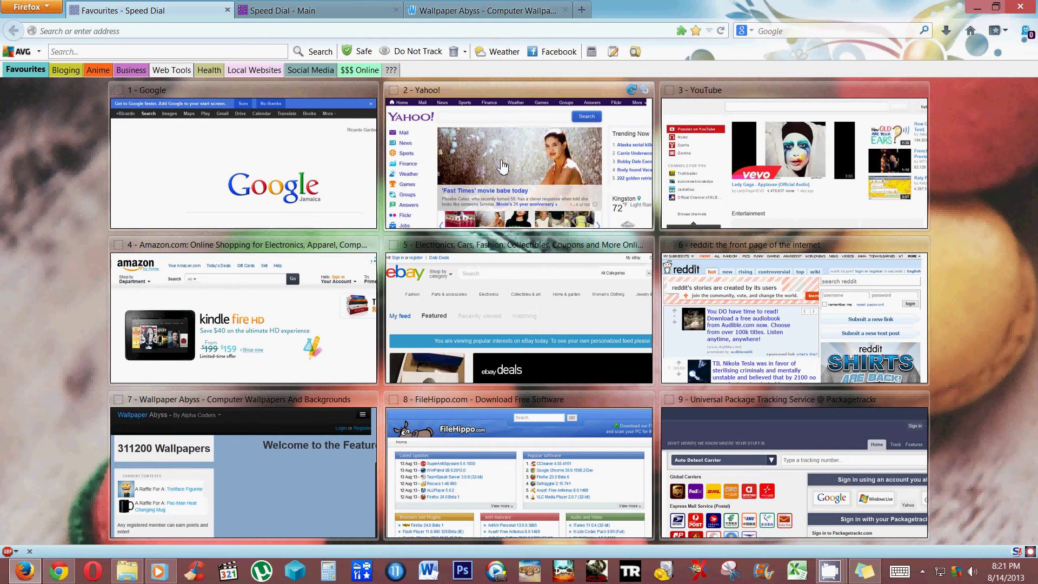
Load the Speed Dial download page in the 'Speed Dial - Main' tab, then return to Favourites
left_click(355, 6)
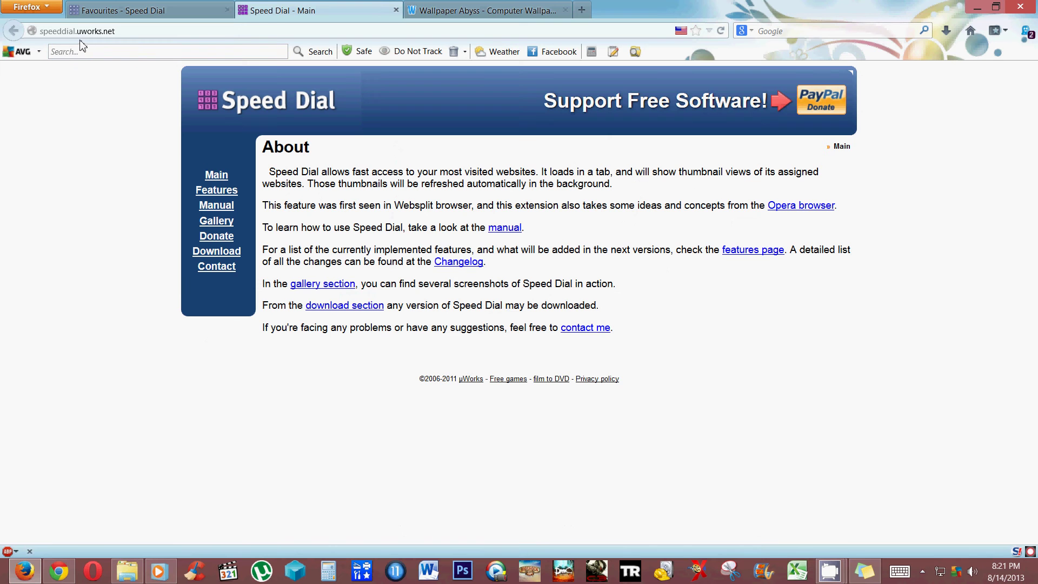
left_click(122, 33)
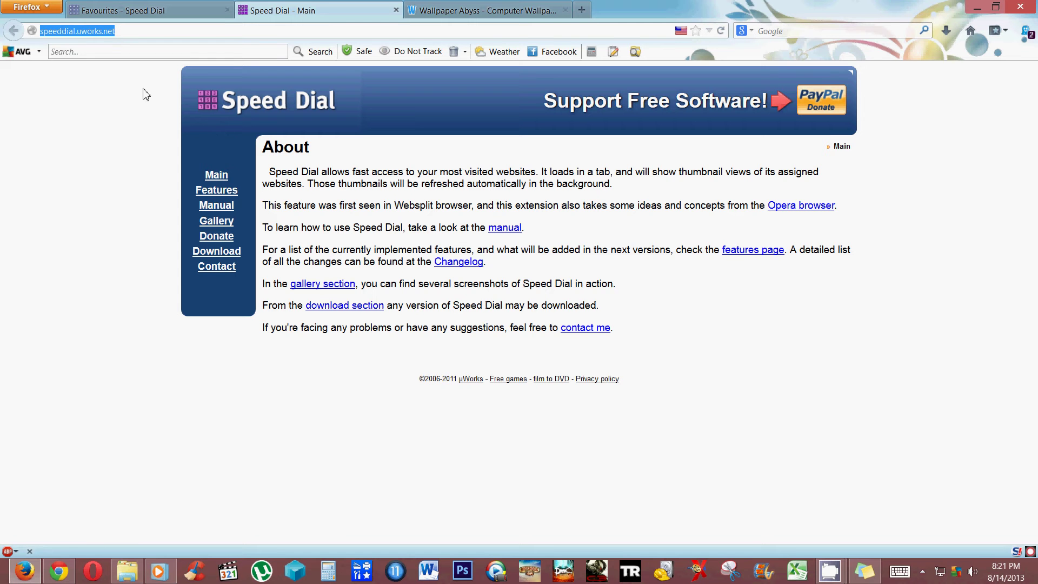
left_click(224, 254)
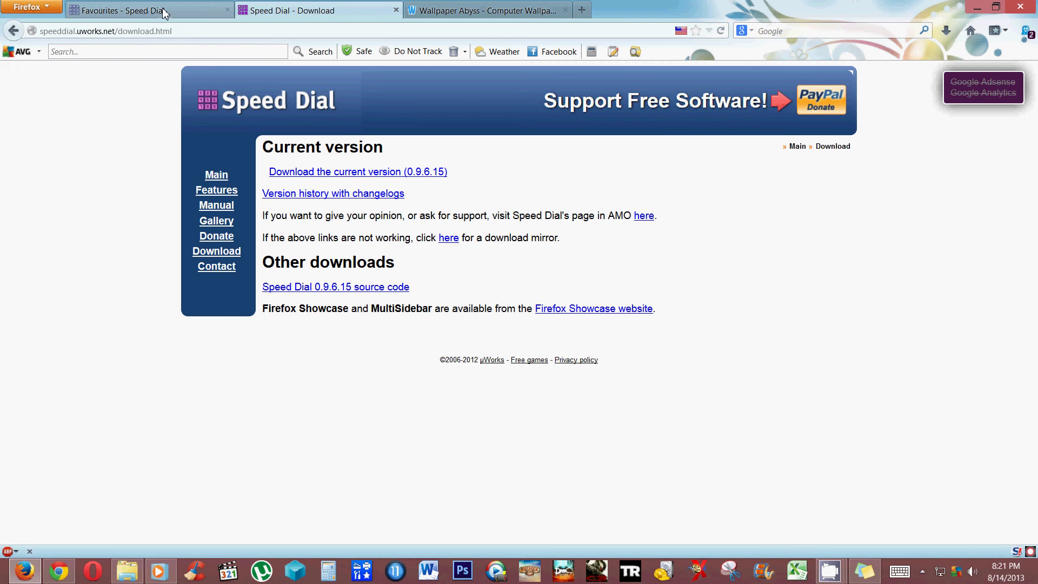
left_click(163, 13)
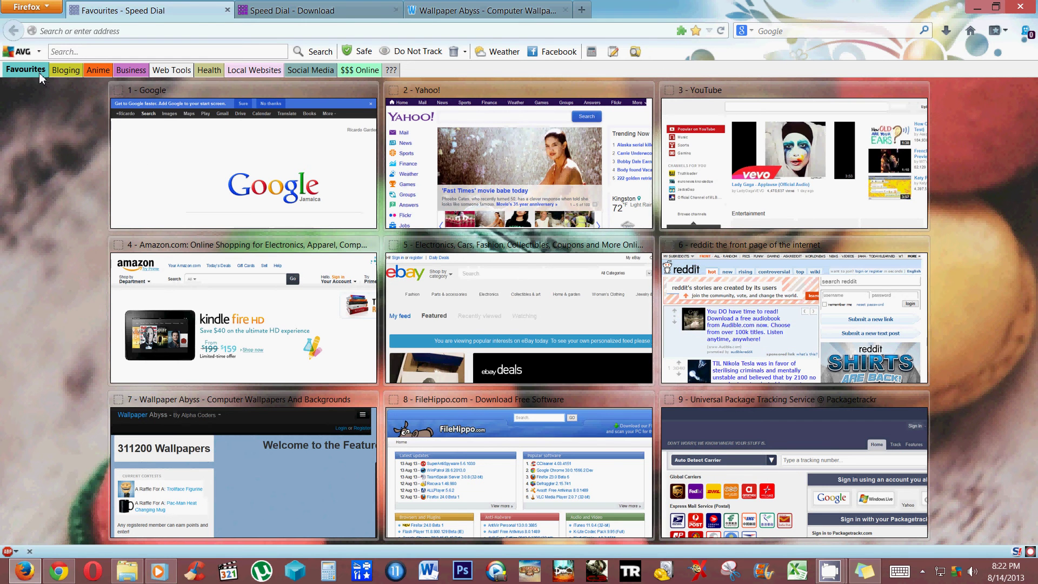
left_click(61, 74)
left_click(90, 74)
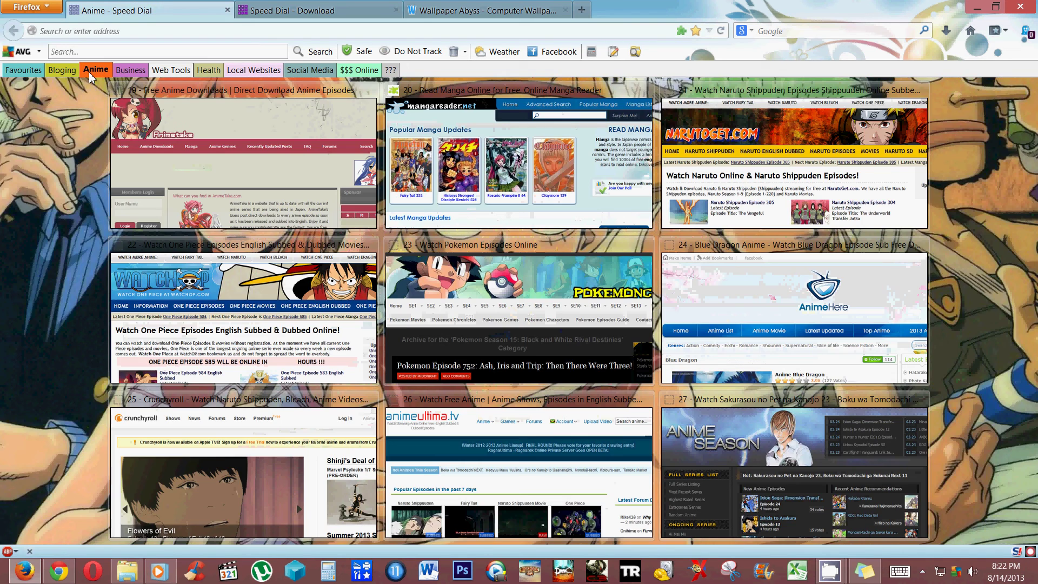
left_click(22, 72)
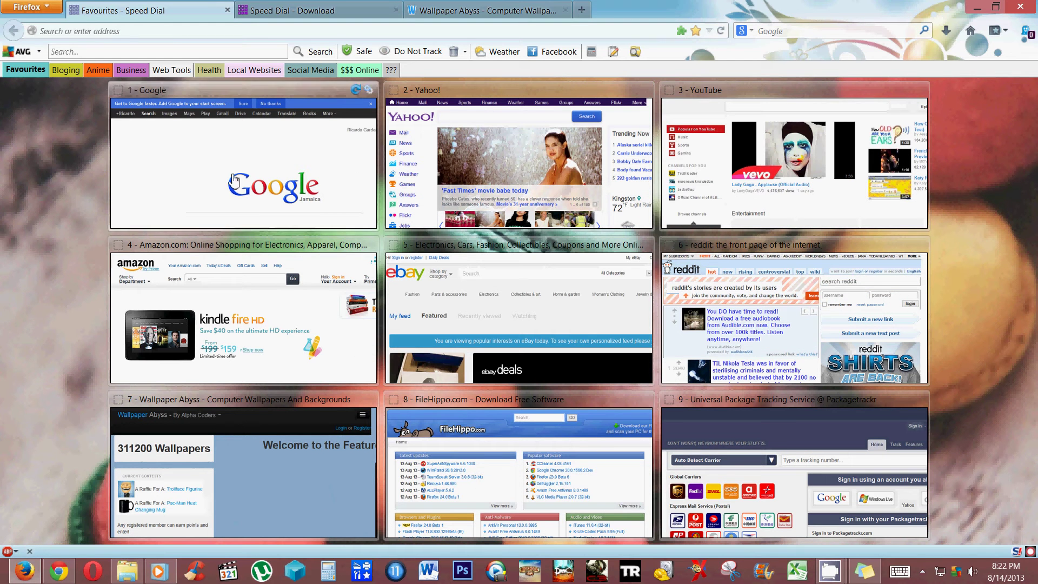
Add a group with default settings, Group #11, and switch to its empty dials 91–99
right_click(31, 73)
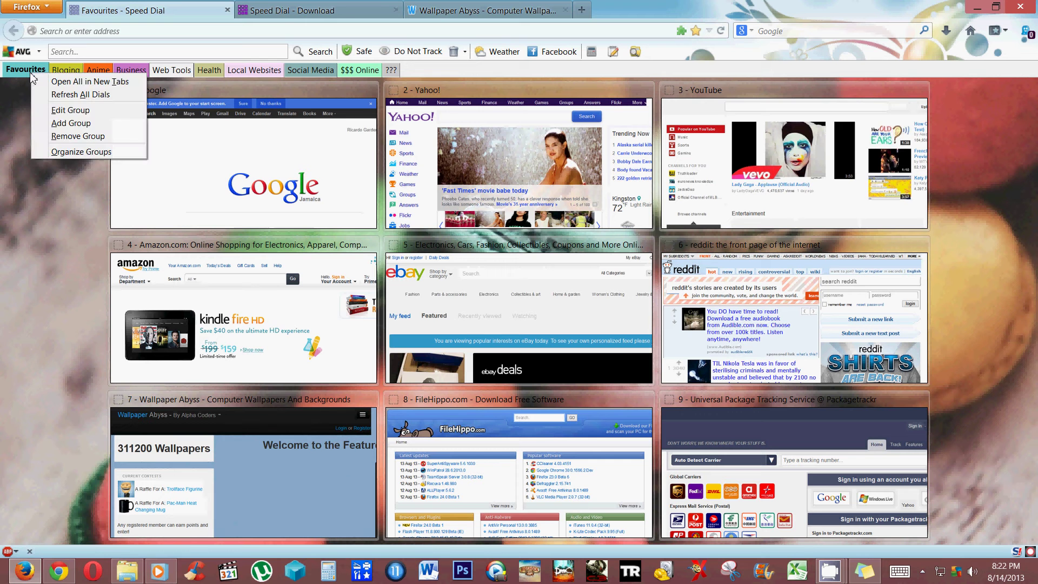
left_click(57, 123)
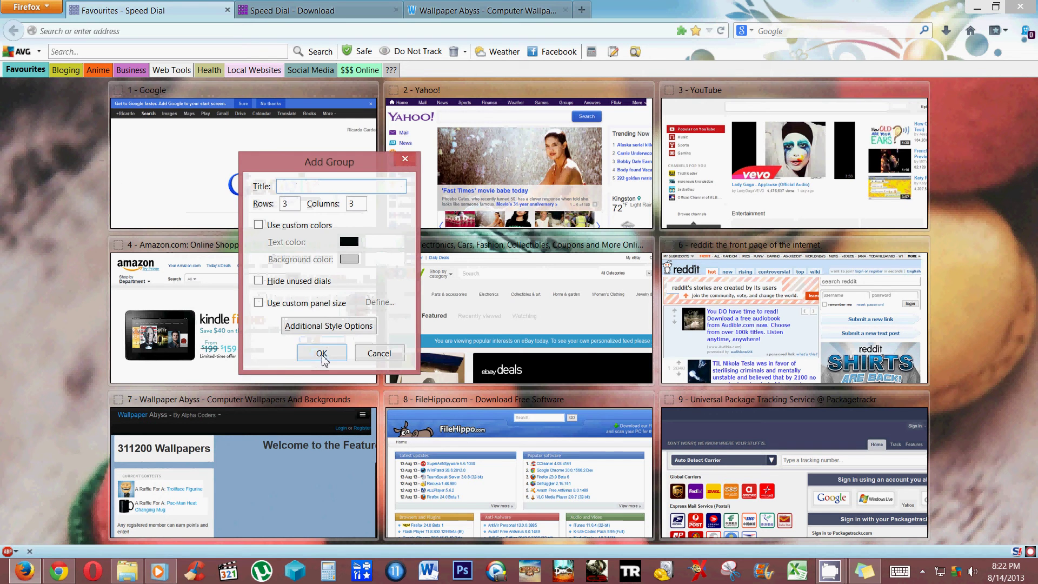
left_click(331, 359)
left_click(425, 71)
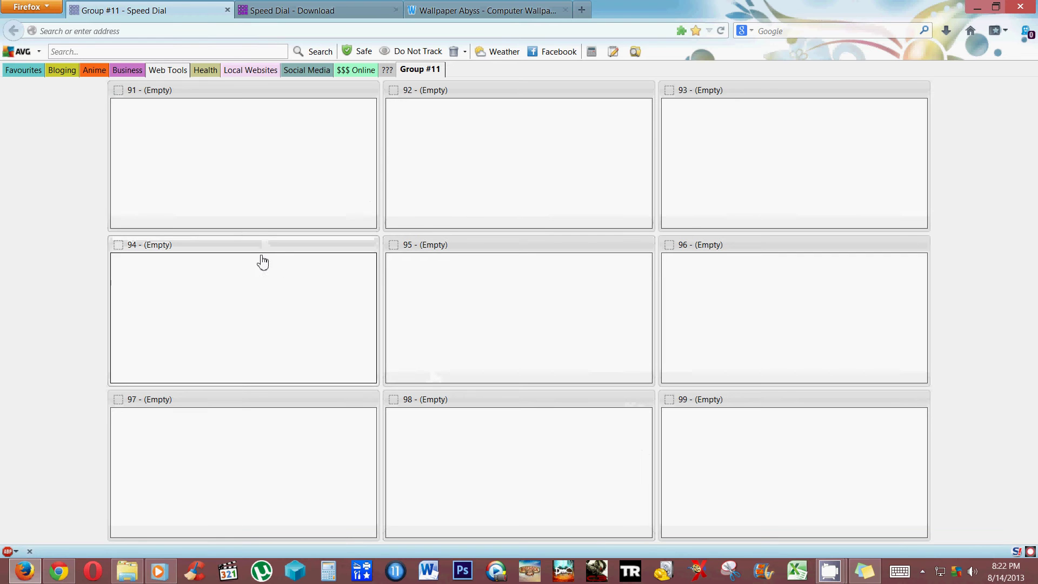
right_click(251, 176)
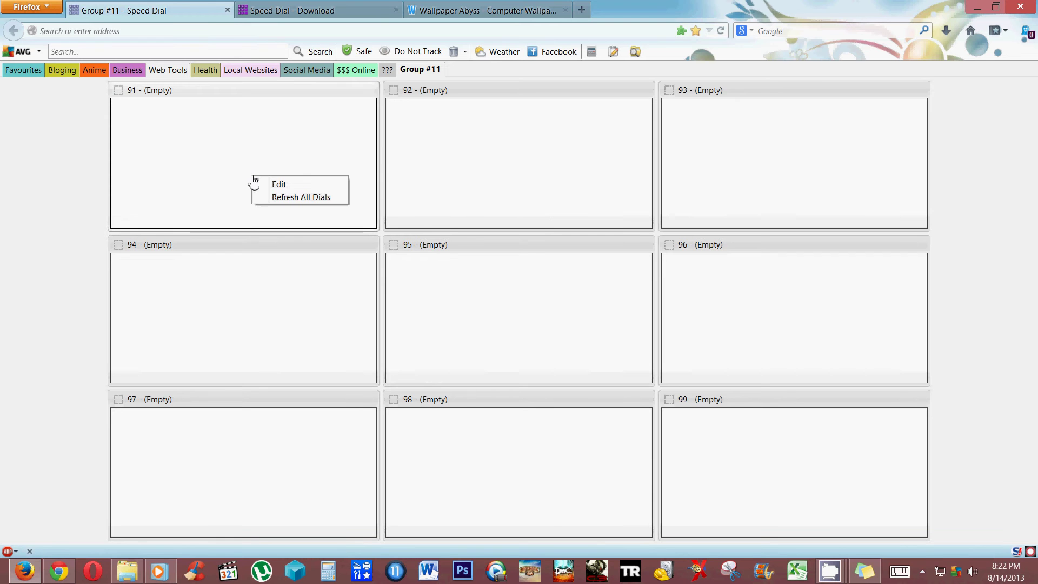
right_click(226, 154)
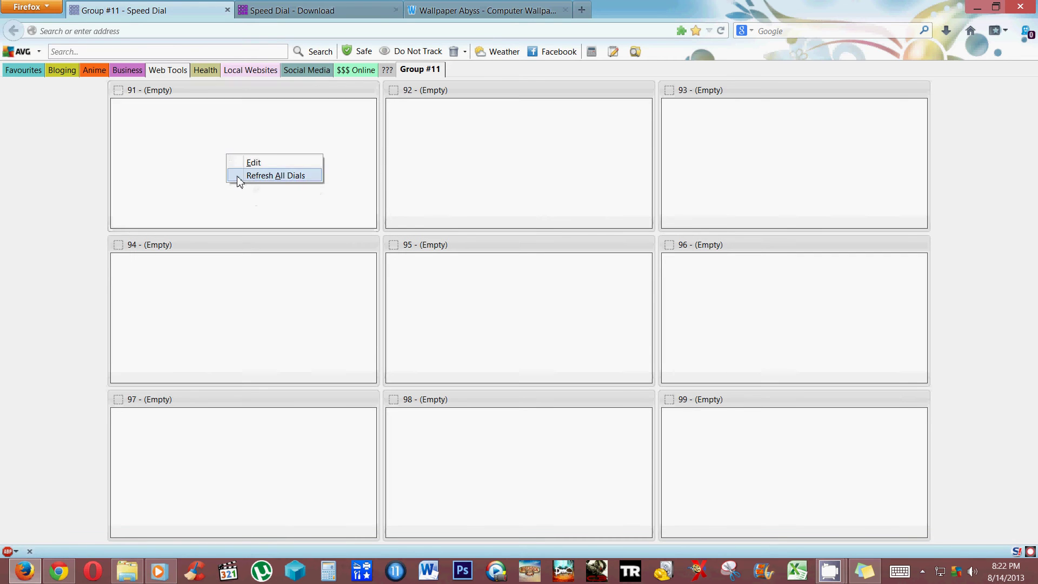
left_click(72, 206)
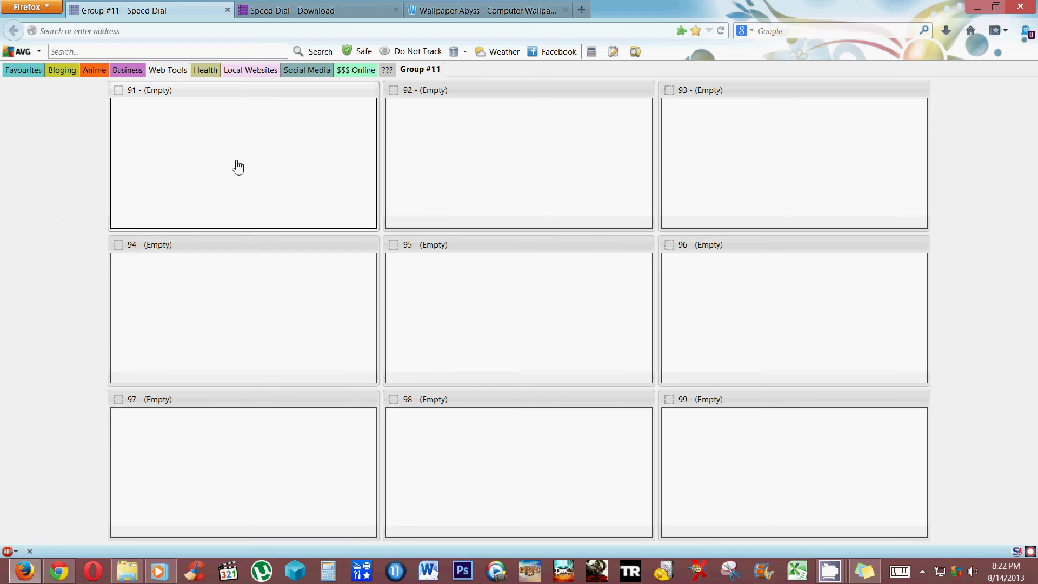
left_click(238, 168)
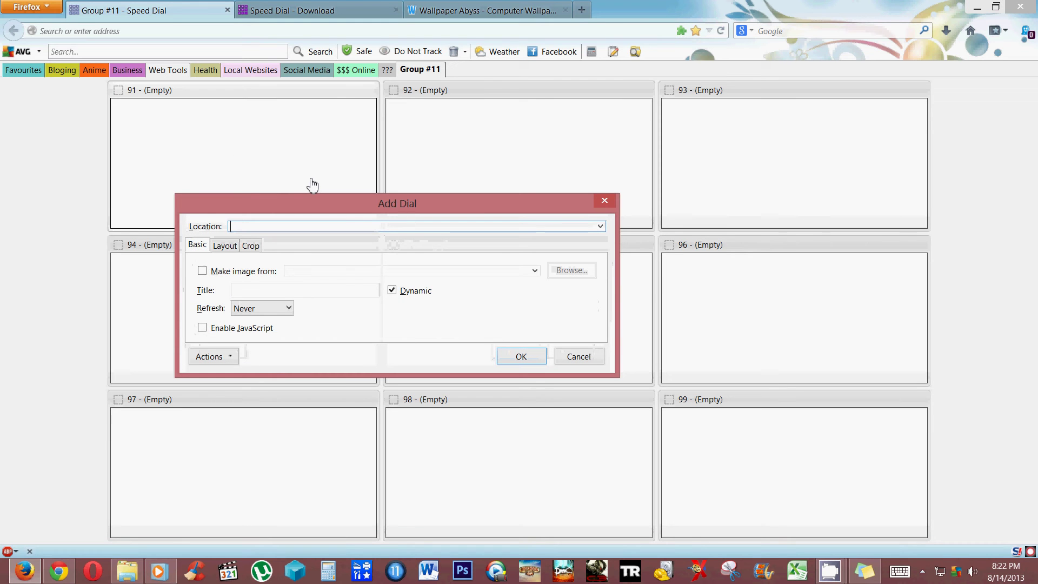
type("w")
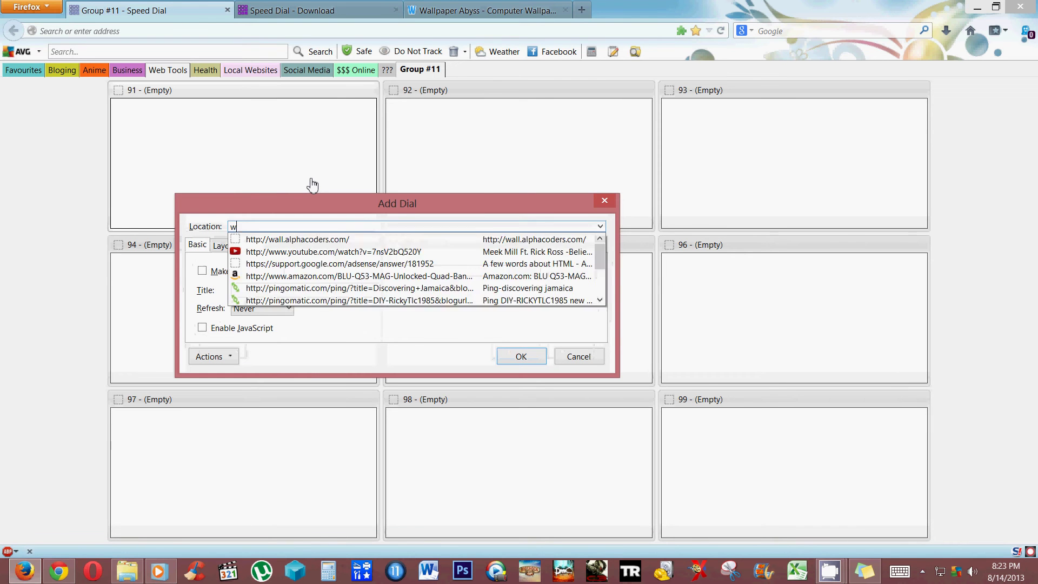
type("ww.")
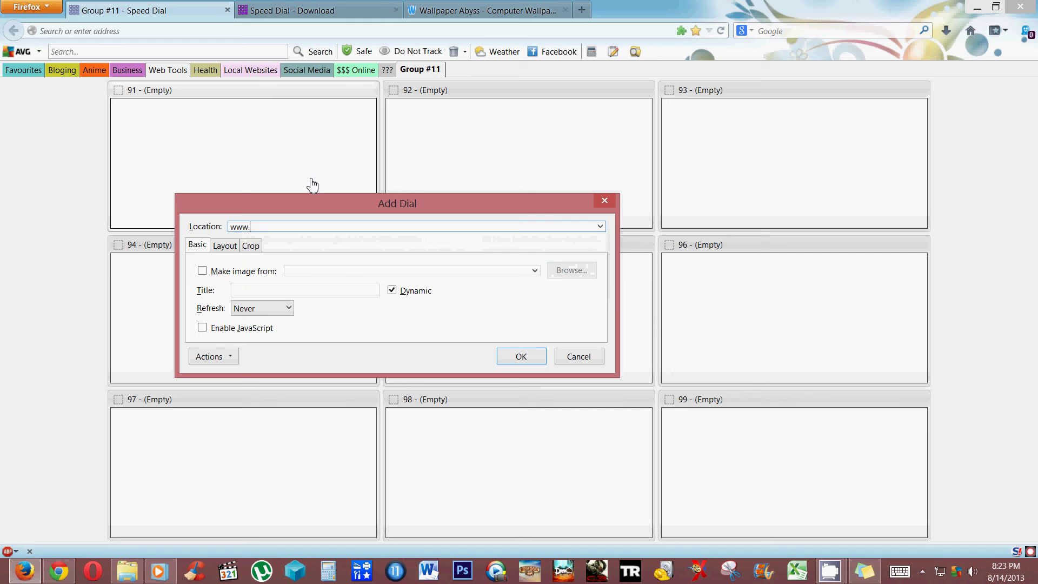
type("google.com")
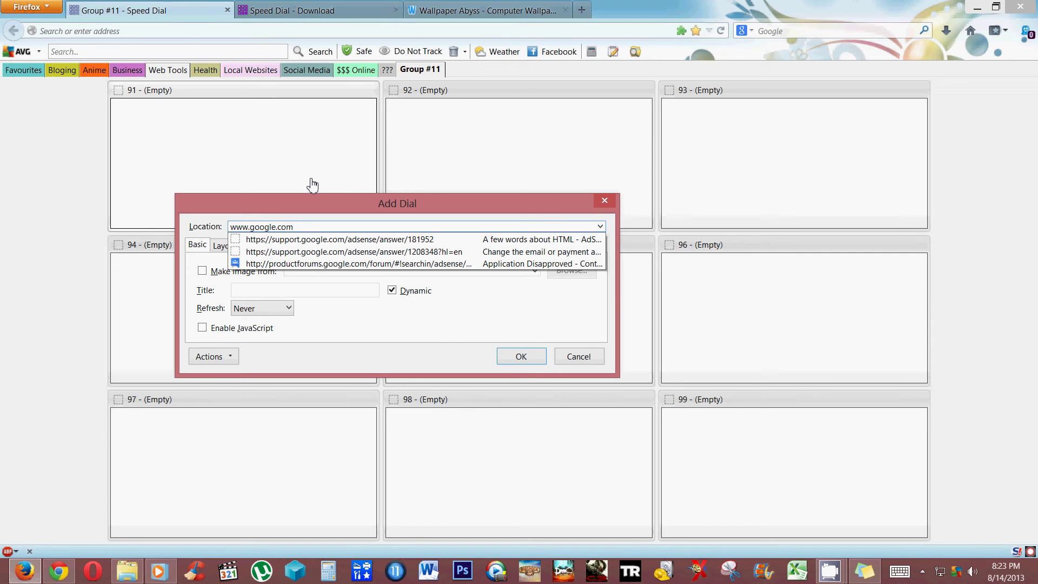
left_click(521, 360)
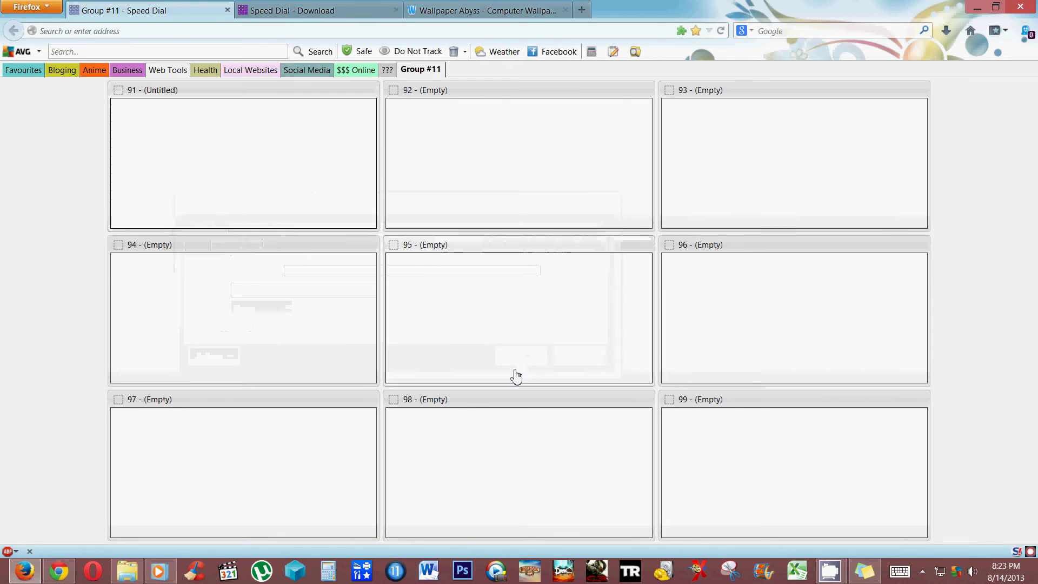
mouse_move(262, 195)
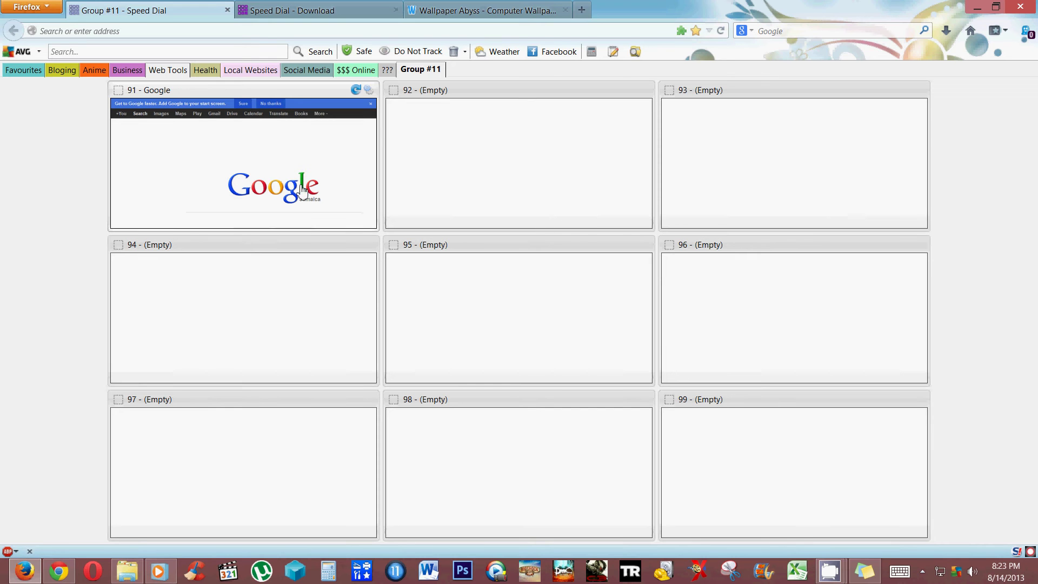
Add yahoo.com as dial 92 without a custom image, keeping Refresh at Never
left_click(514, 160)
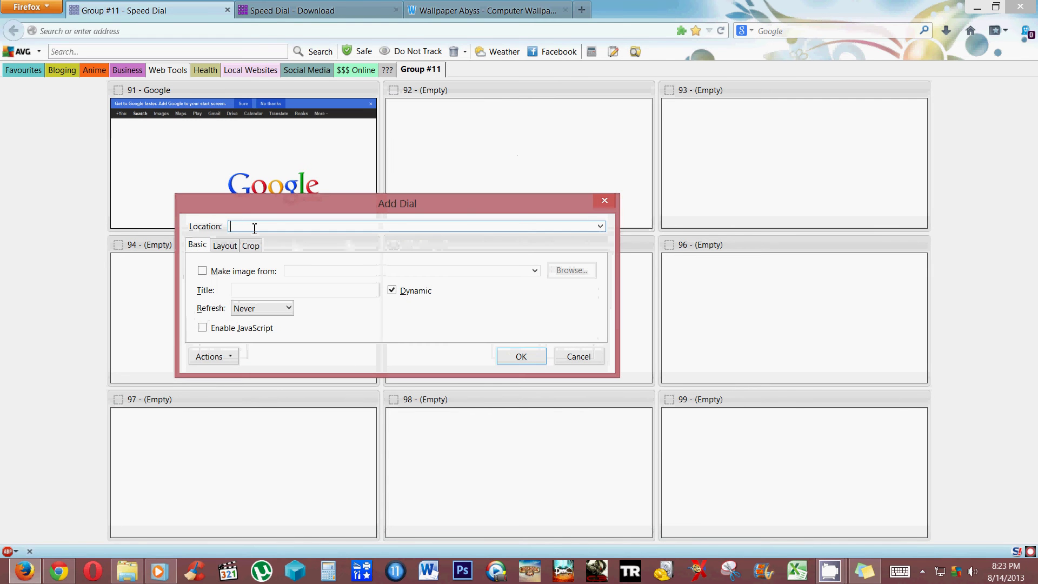
type("y")
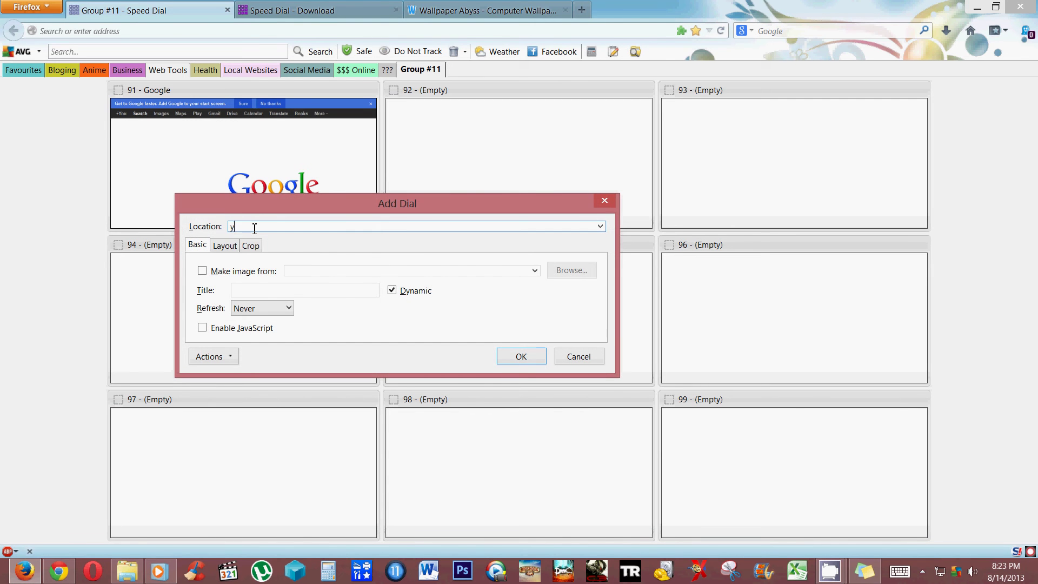
type("ahoo.com")
left_click(204, 272)
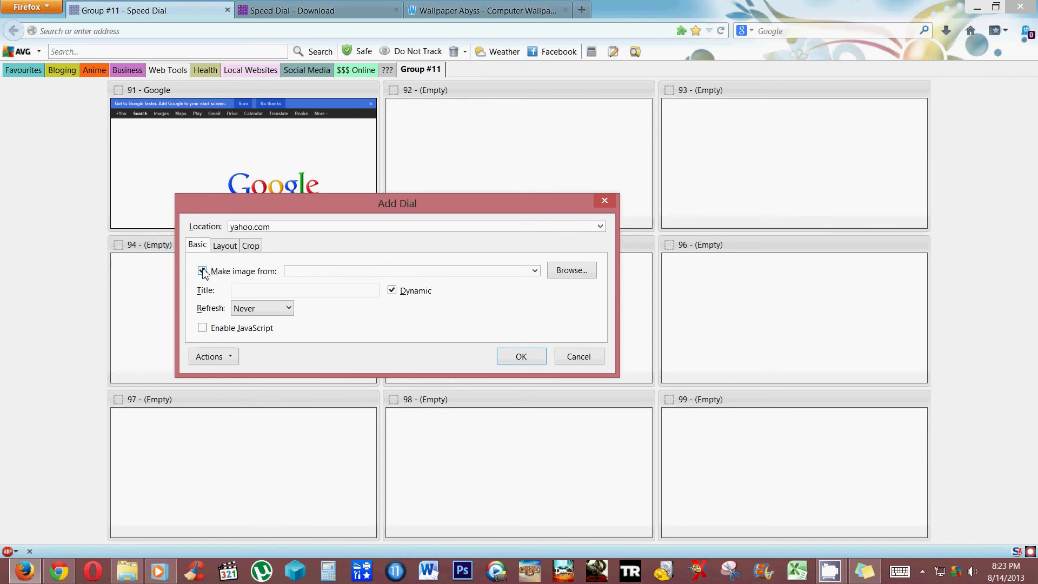
left_click(204, 271)
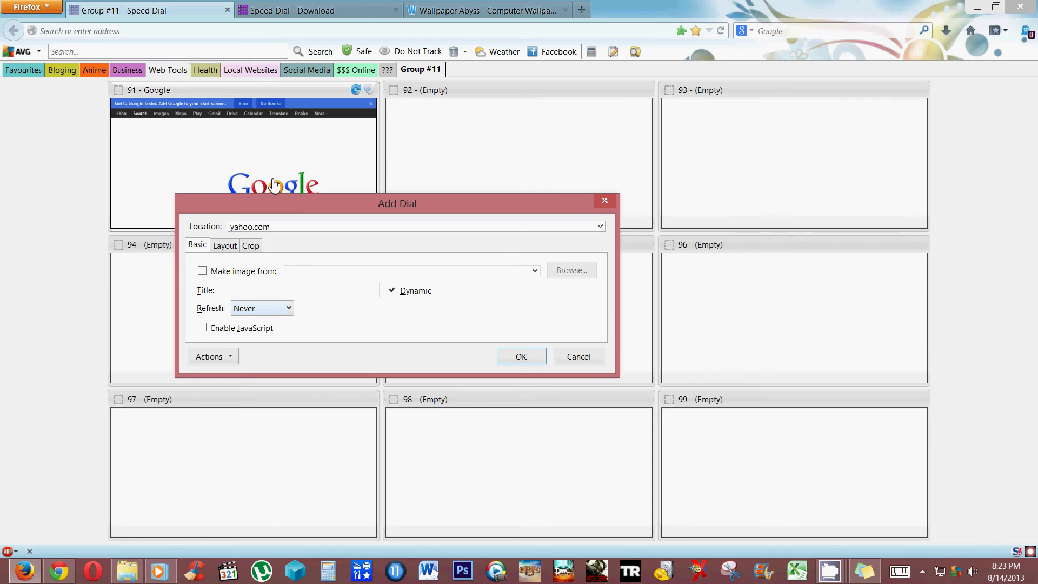
left_click(289, 310)
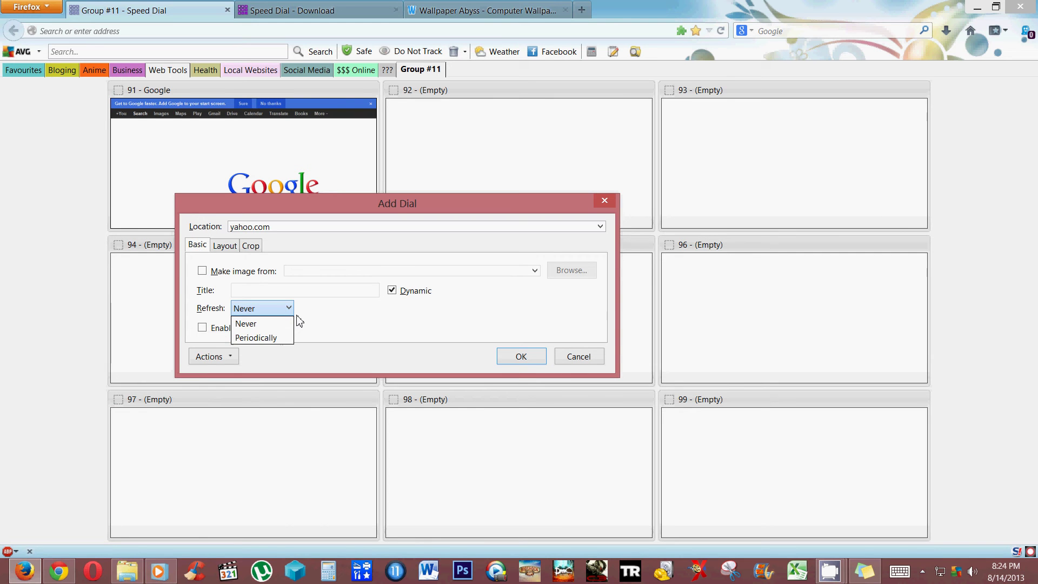
left_click(337, 323)
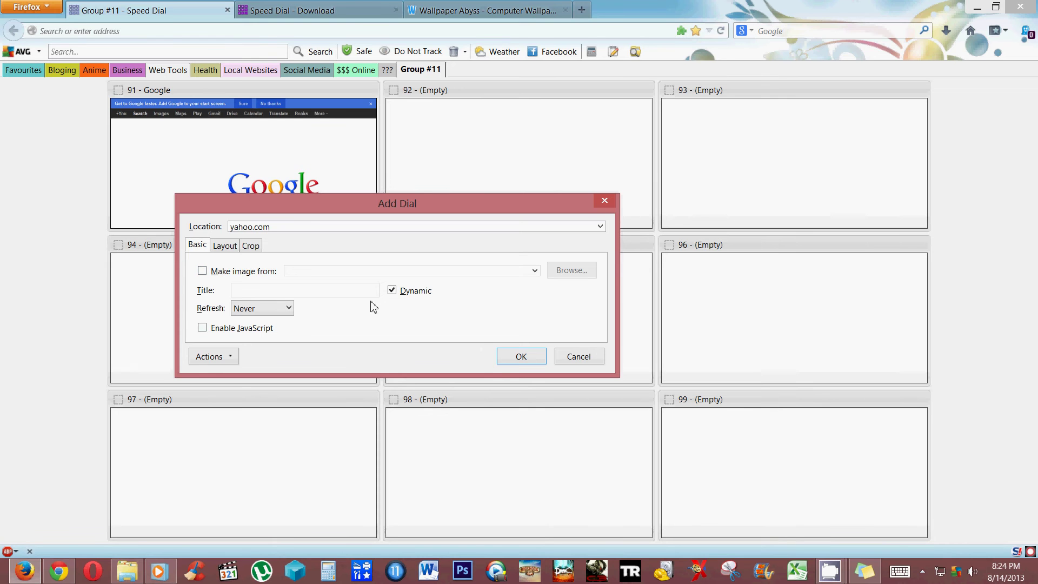
left_click(521, 357)
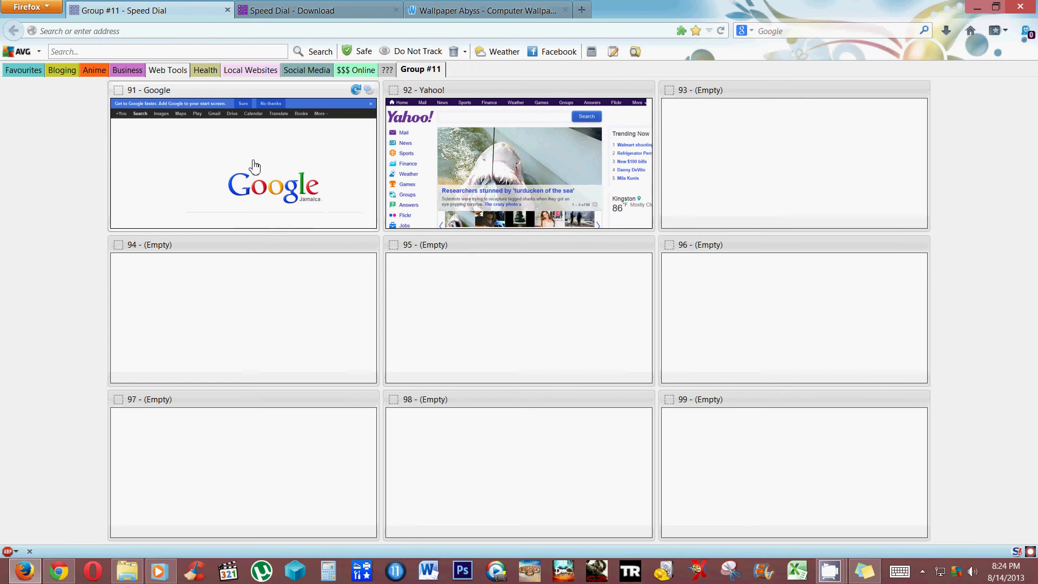
right_click(268, 153)
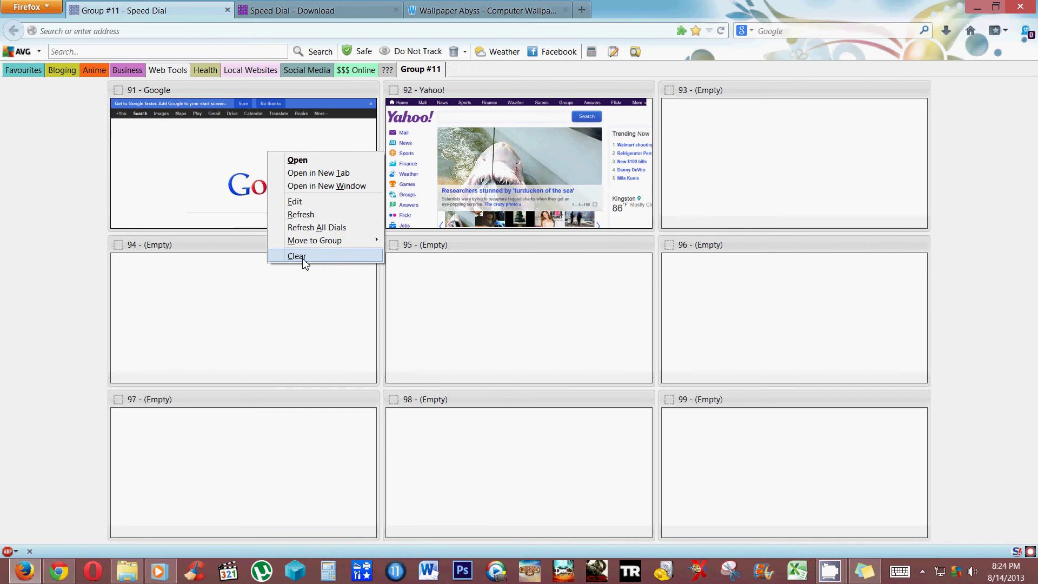
left_click(309, 206)
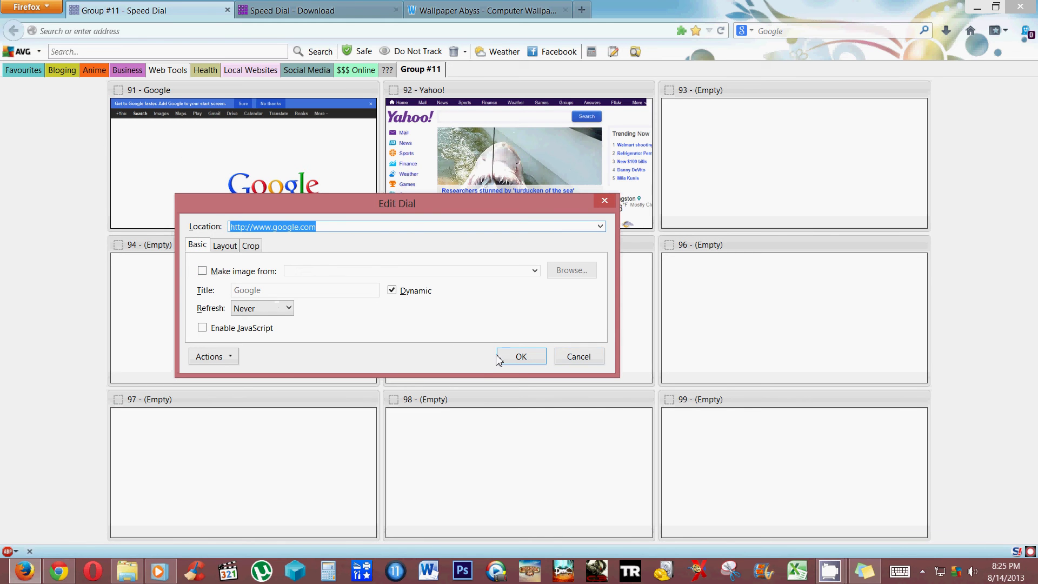
left_click(584, 358)
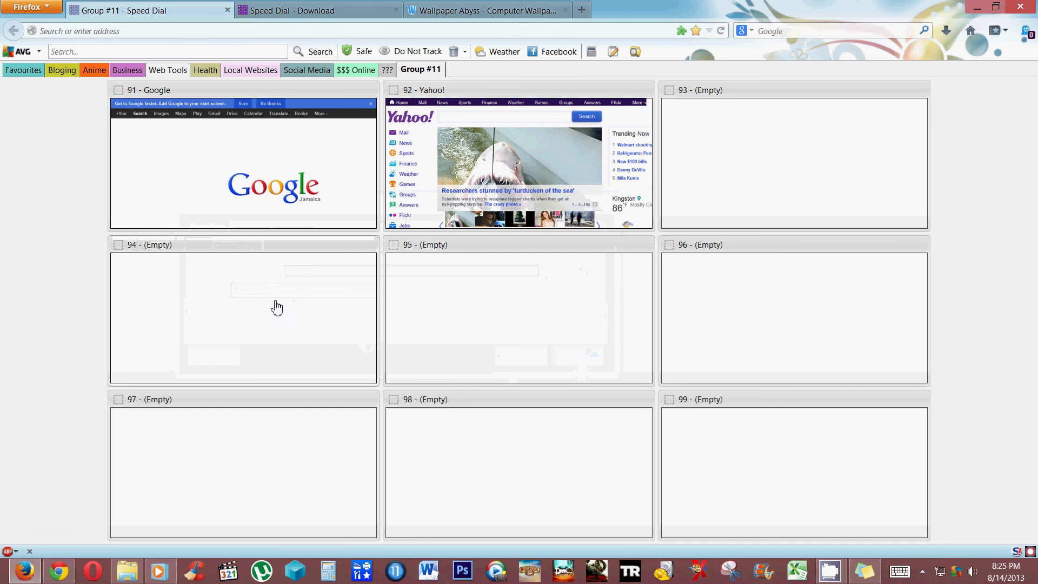
left_click(24, 75)
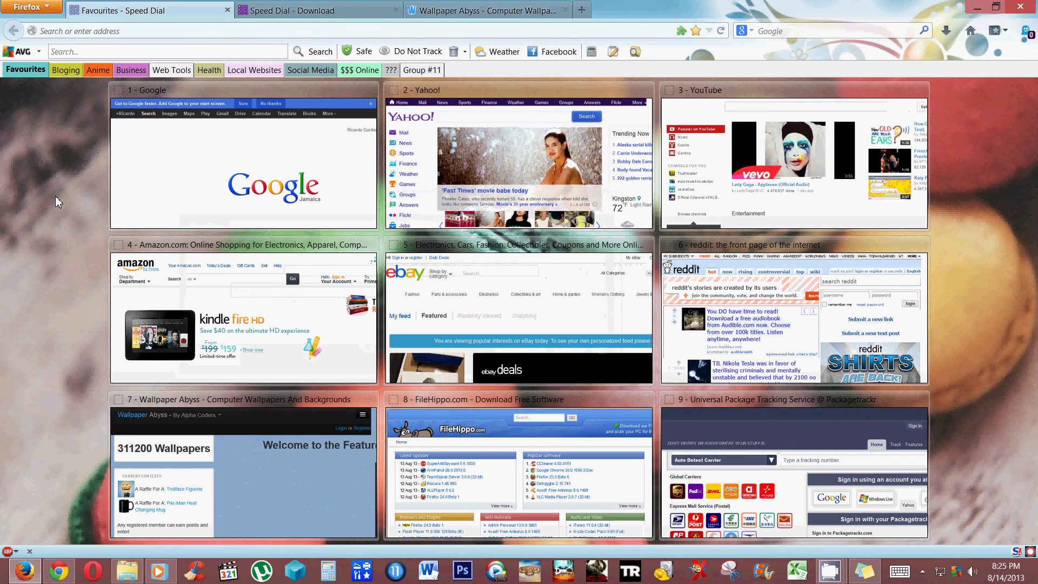
left_click(60, 72)
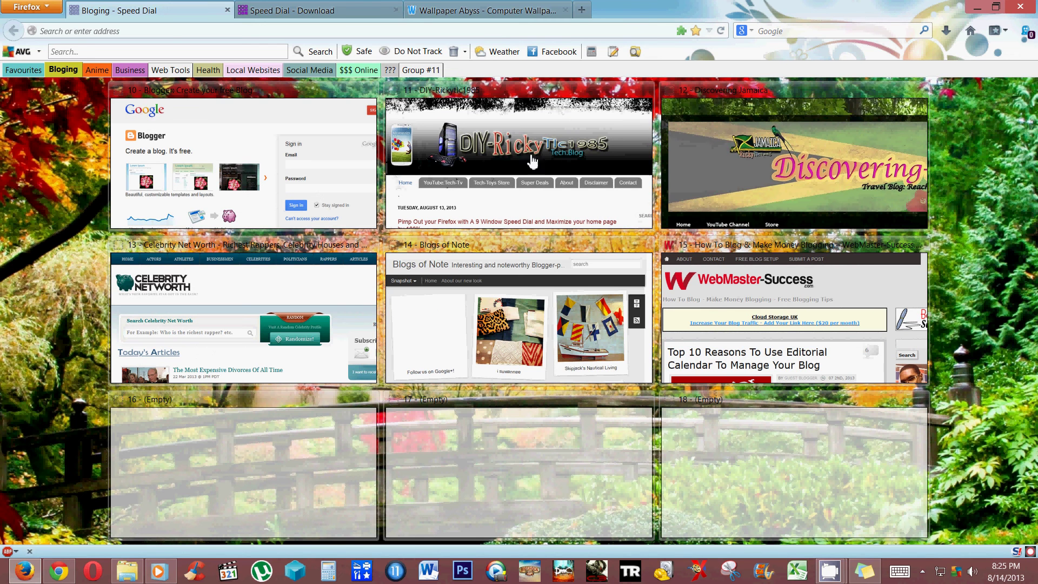
left_click(431, 73)
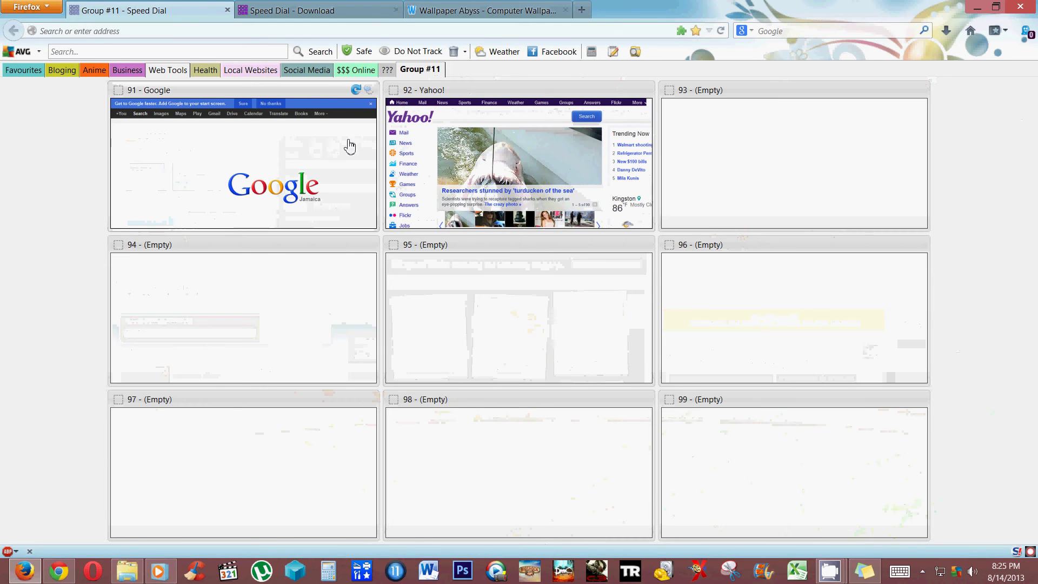
In Group #11's Edit Group Additional Style Options, enable Use background image
right_click(422, 74)
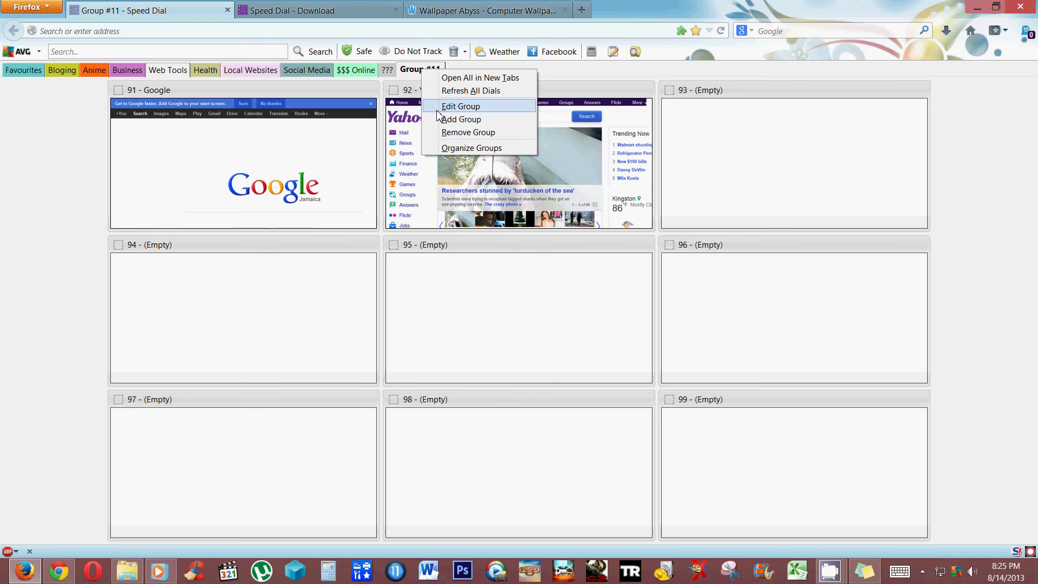
left_click(460, 107)
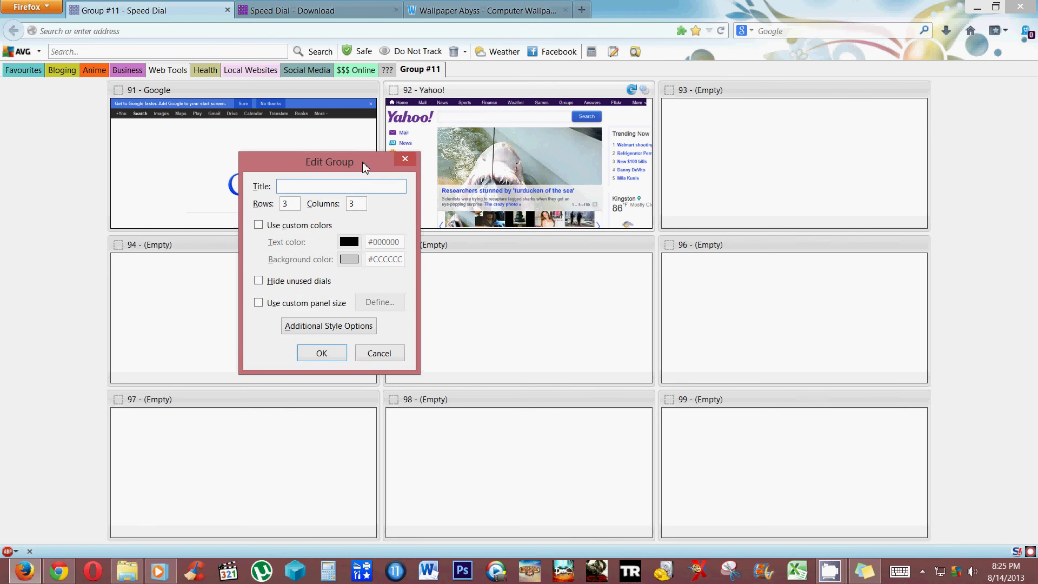
left_click_drag(363, 164, 459, 150)
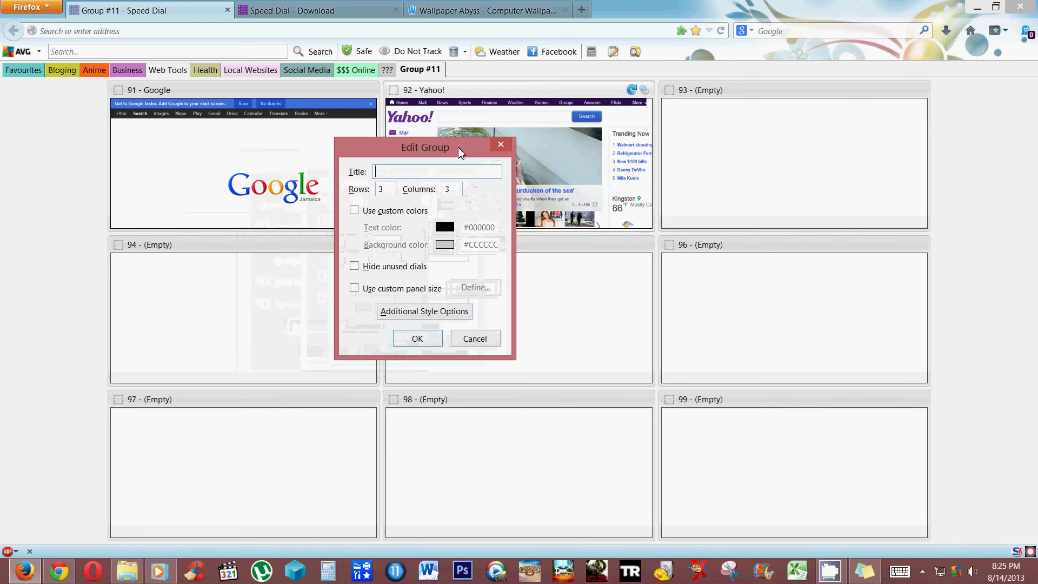
left_click(408, 314)
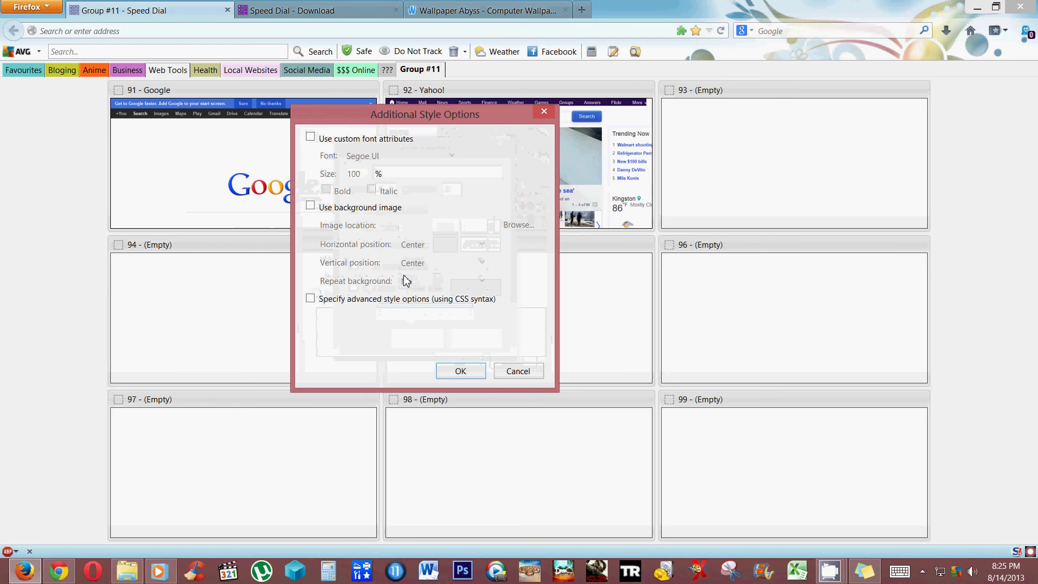
left_click(311, 209)
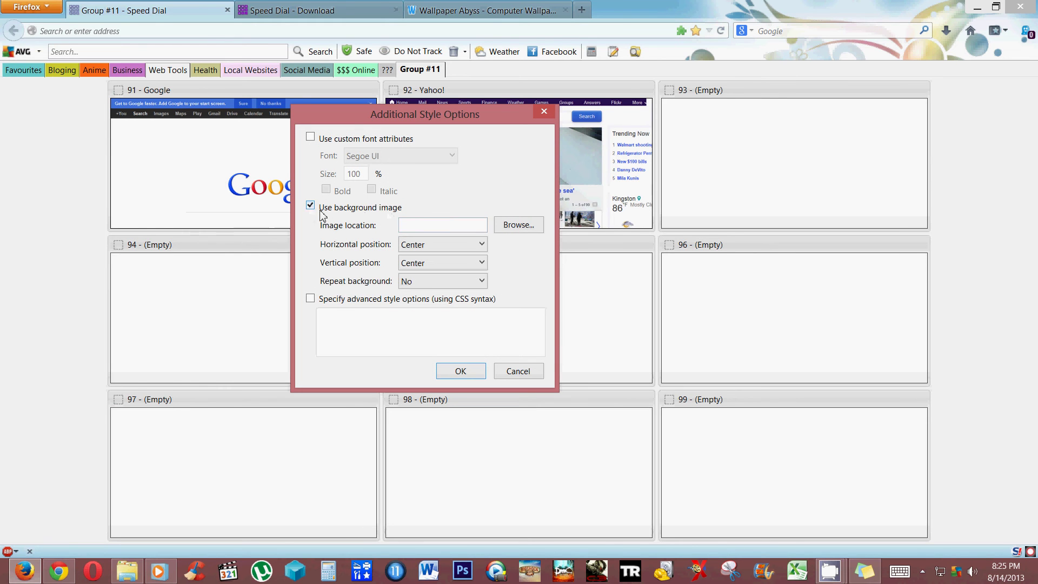
Choose wallpaper 314225 as the background image file and confirm both dialogs
left_click(517, 225)
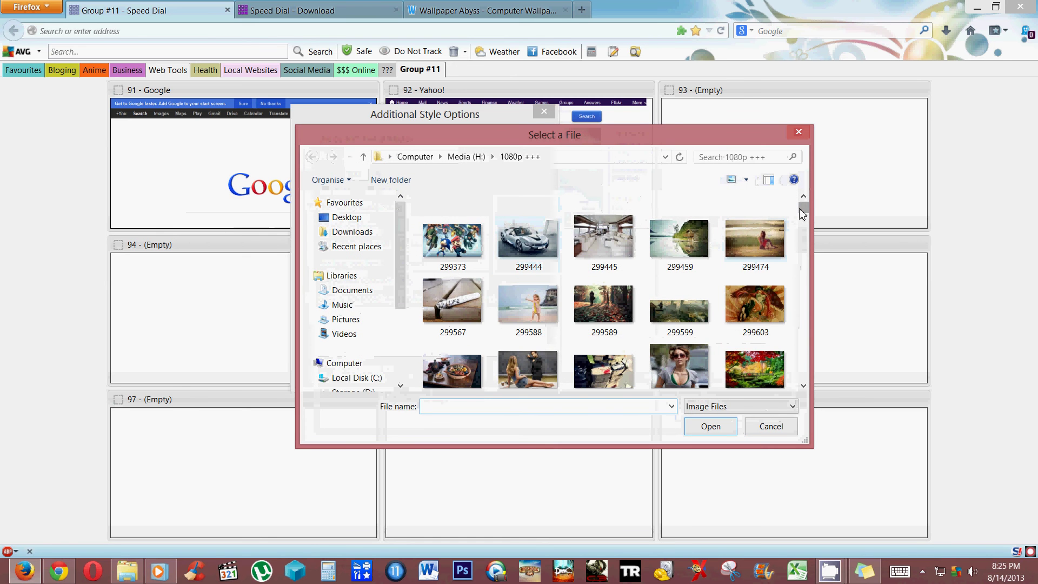
left_click_drag(804, 213, 805, 231)
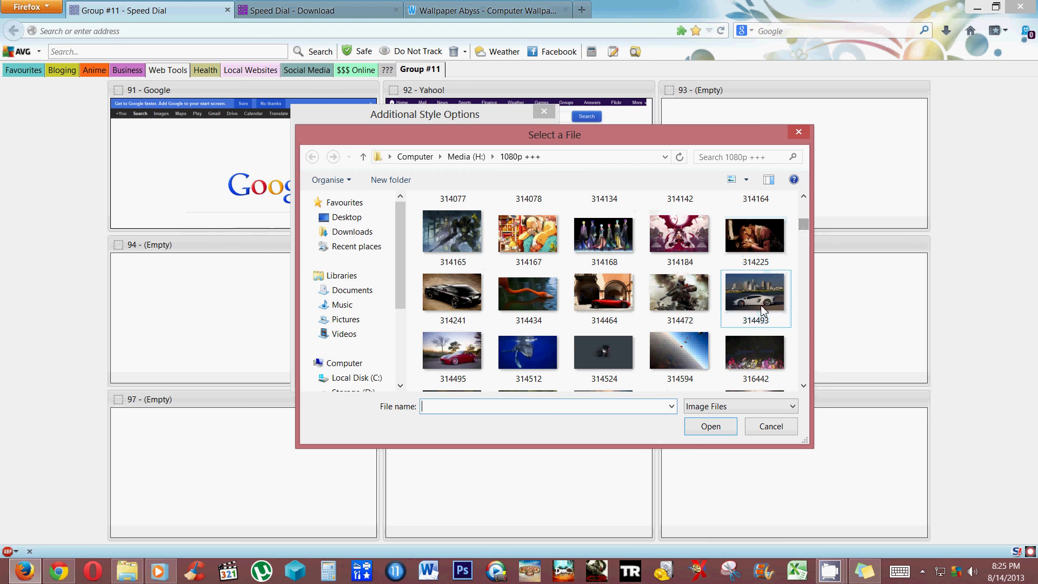
left_click(749, 262)
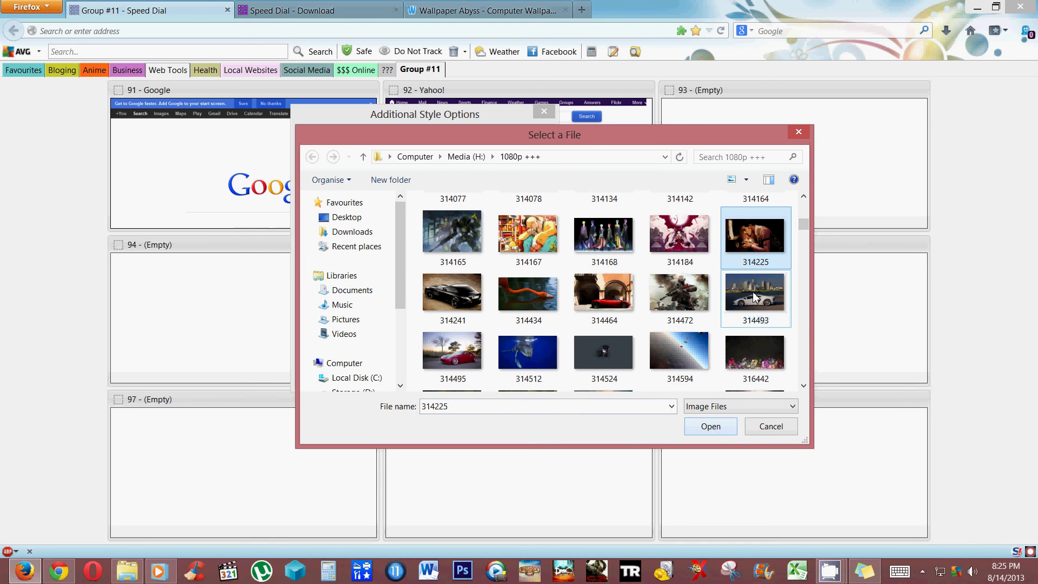
right_click(737, 235)
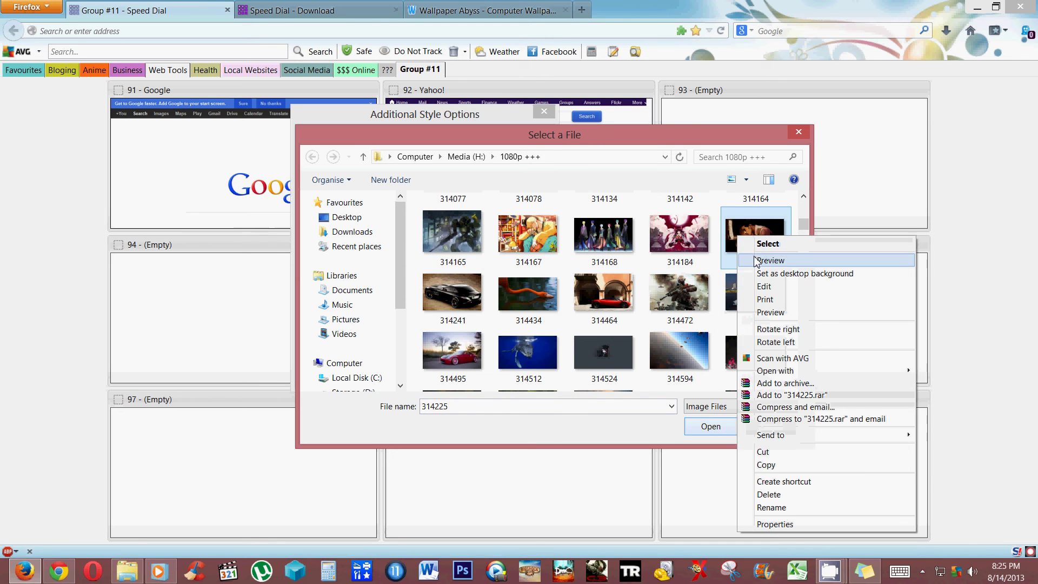
left_click(756, 260)
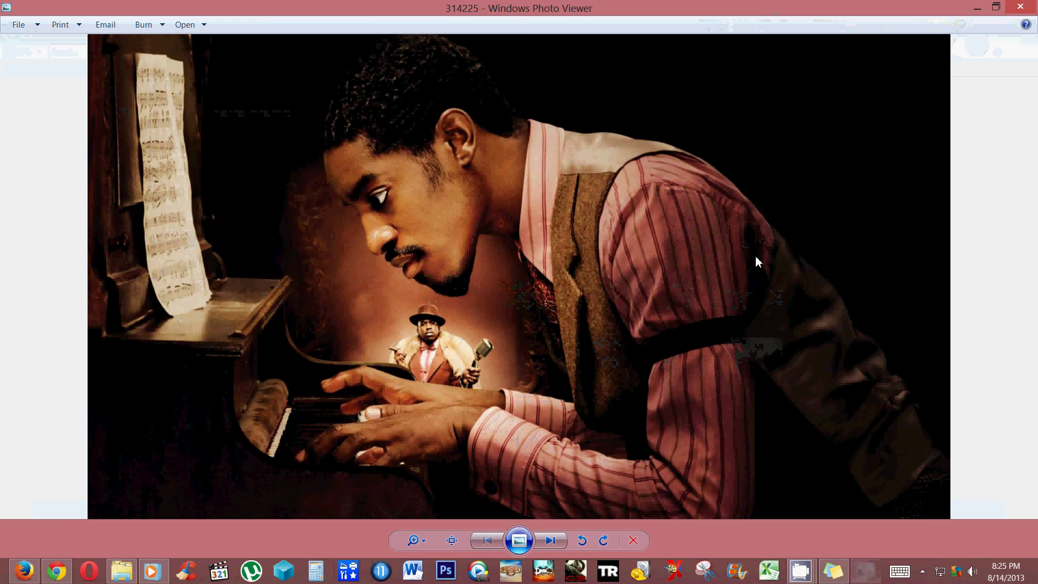
left_click(1032, 6)
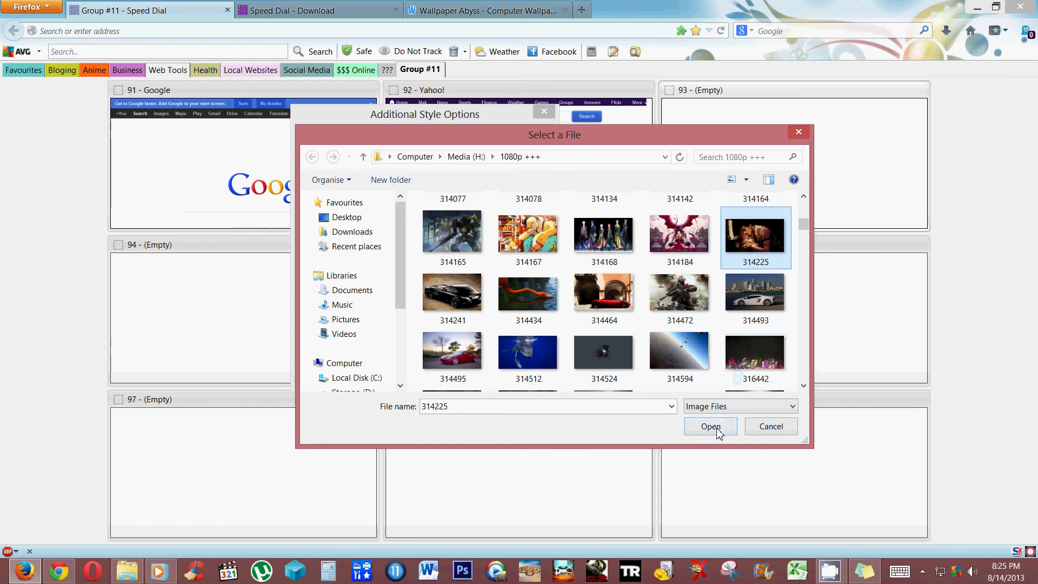
left_click(710, 427)
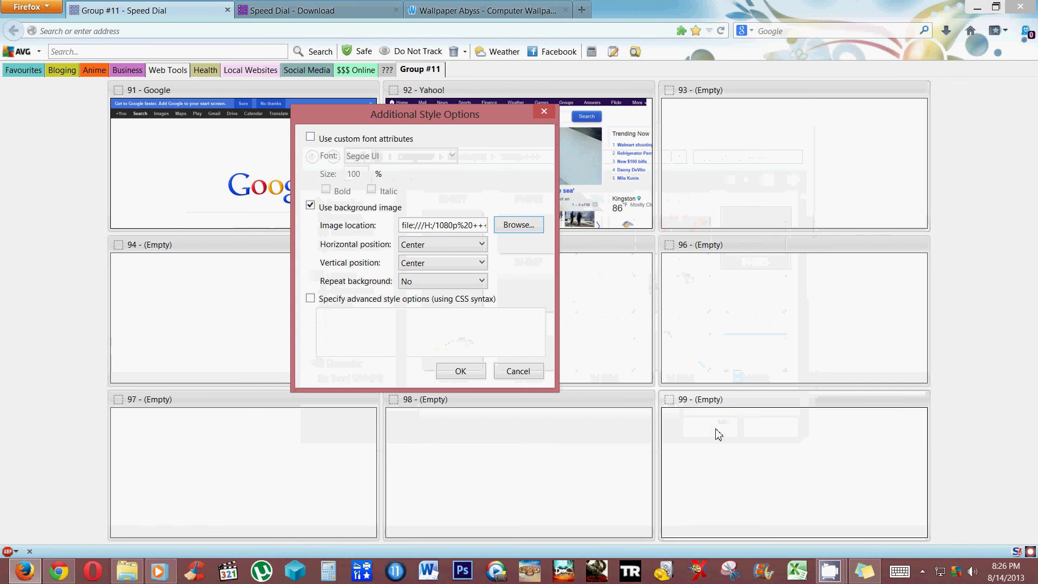
left_click(462, 372)
left_click(419, 342)
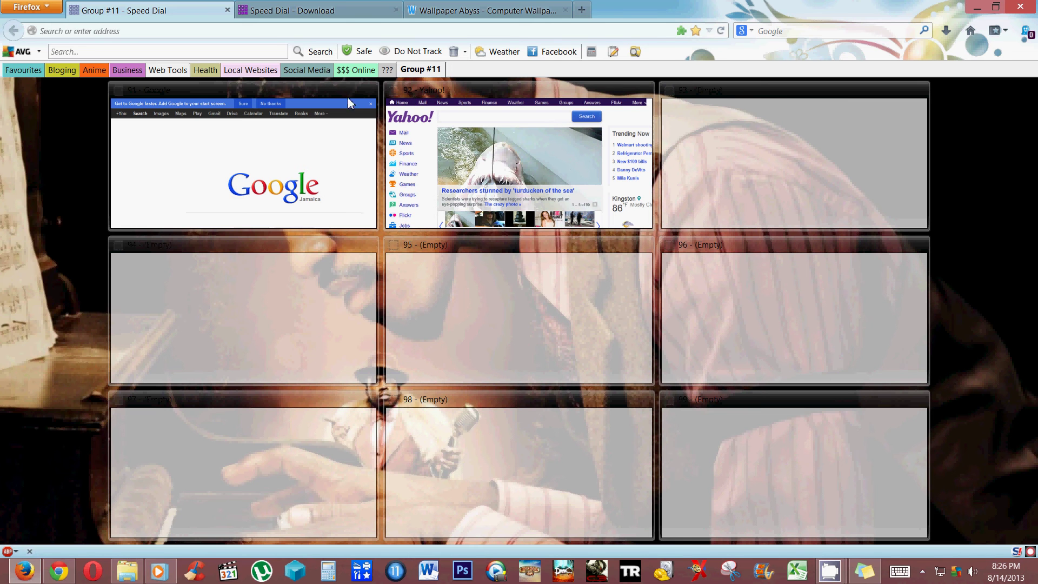
Enable custom colours for Group #11 and set its background colour to #C2F16C
right_click(428, 73)
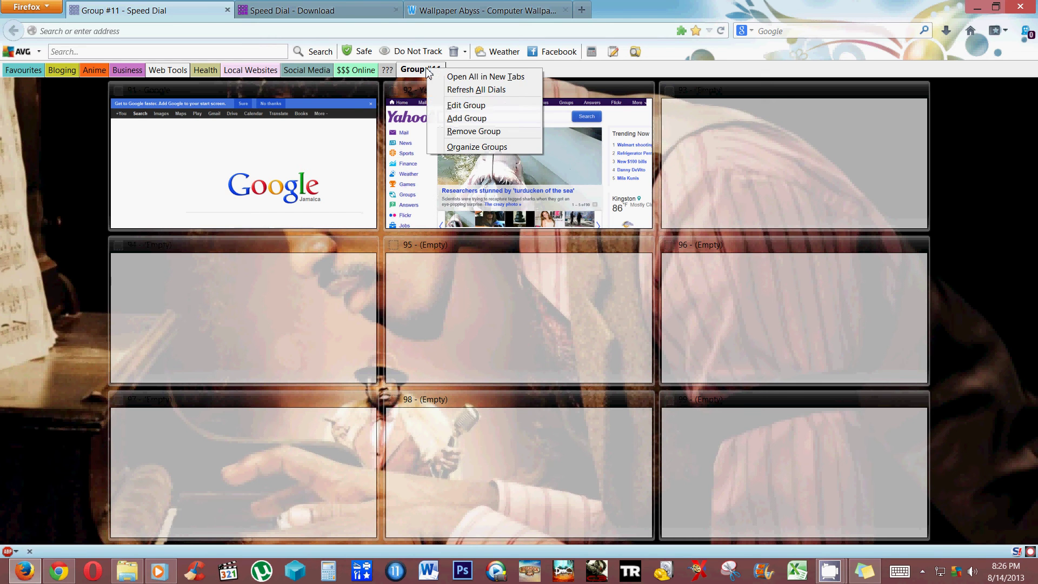
left_click(451, 105)
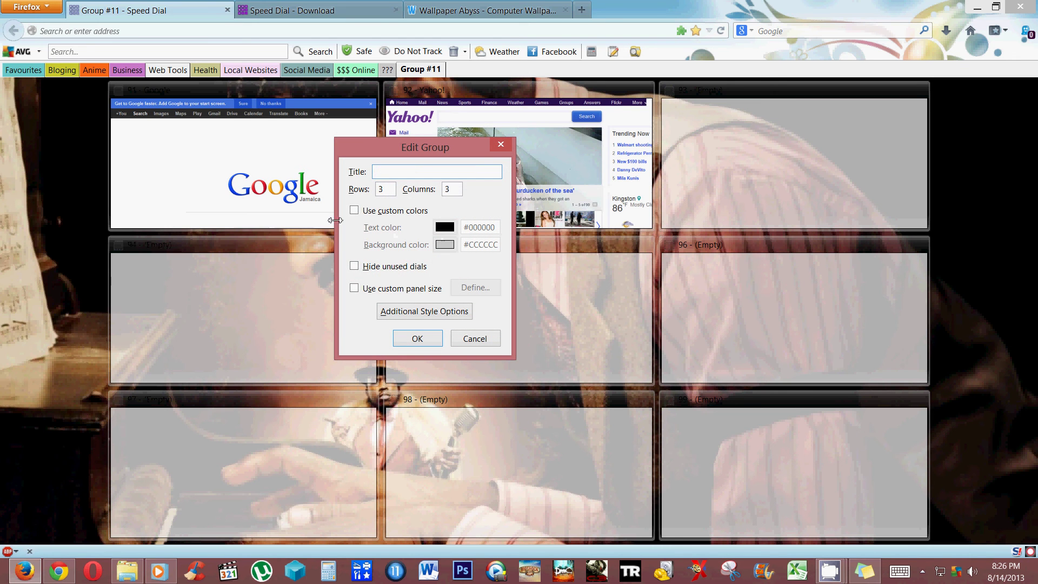
left_click(354, 211)
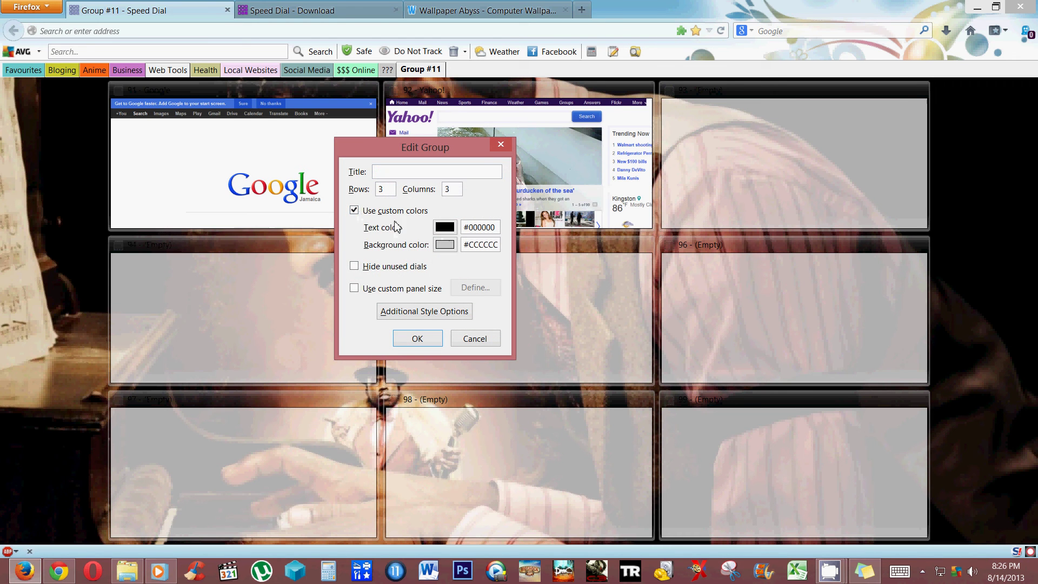
left_click(445, 245)
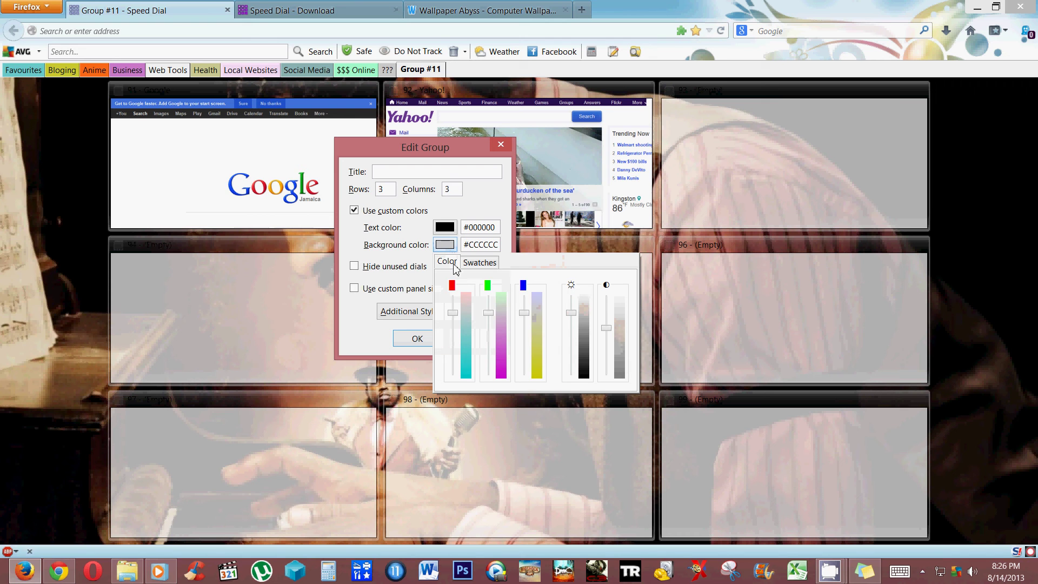
left_click_drag(454, 313, 454, 370)
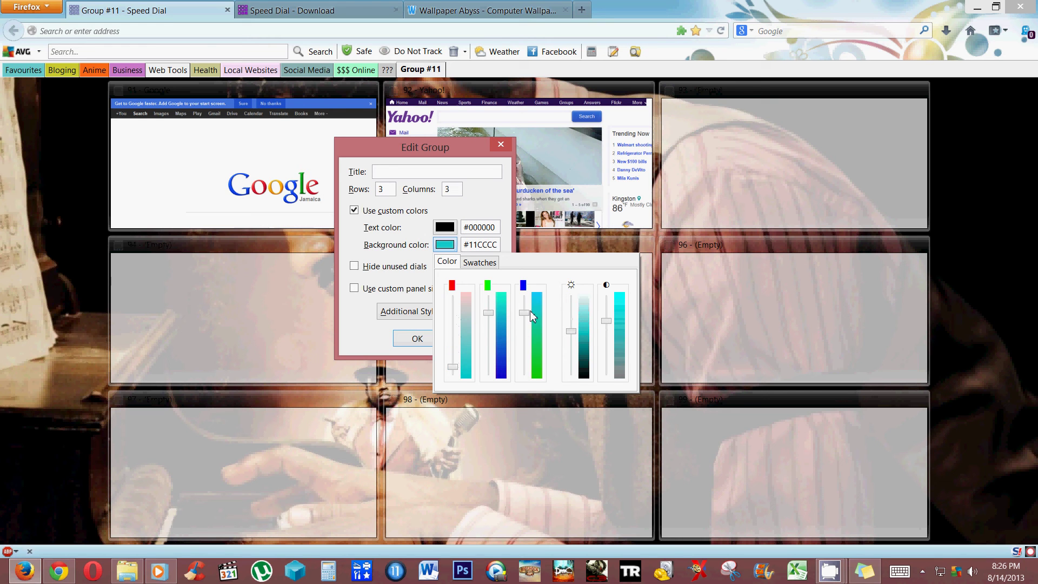
left_click_drag(524, 312, 528, 384)
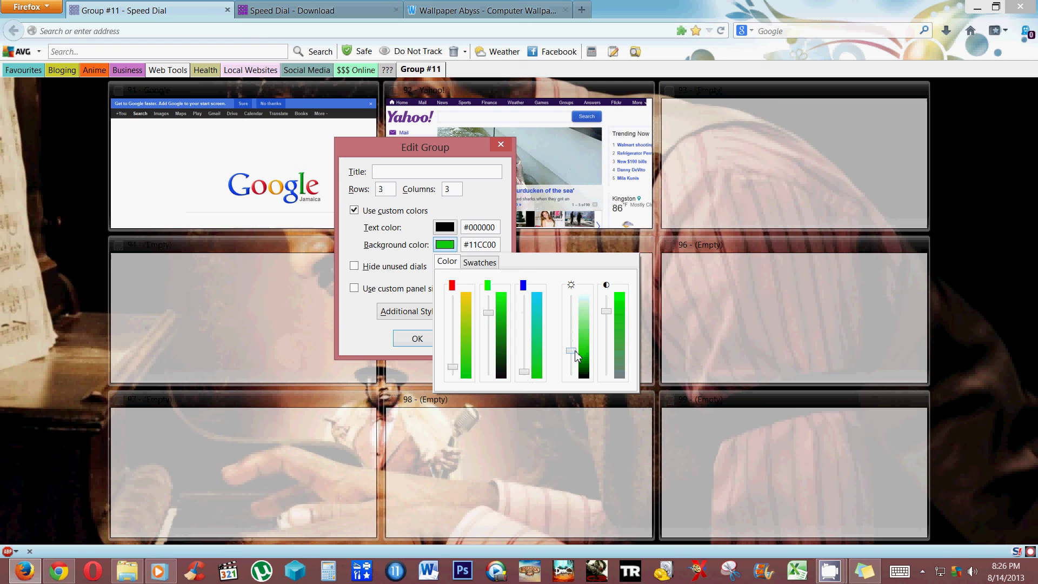
left_click_drag(575, 353, 574, 314)
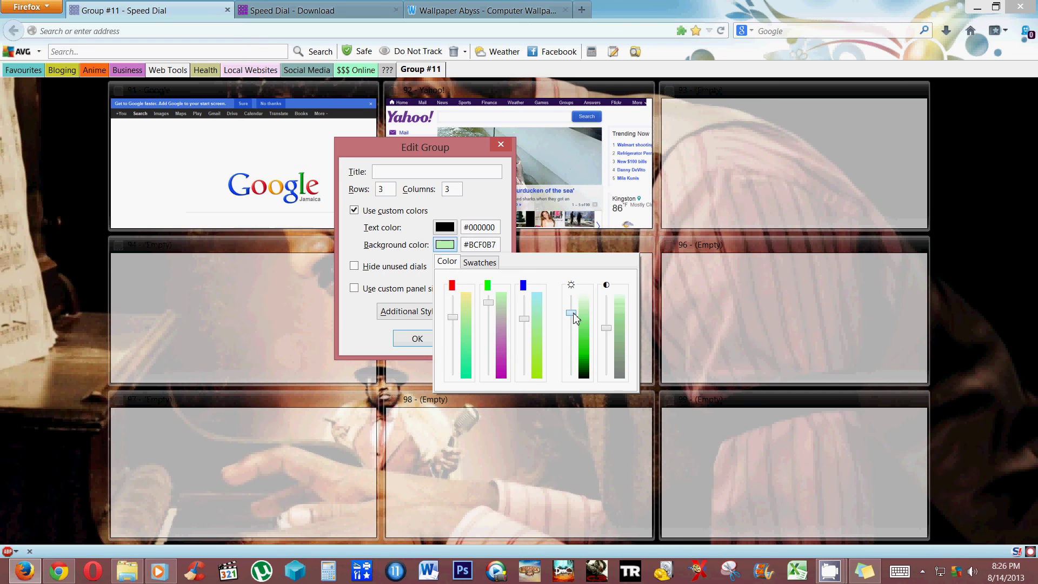
left_click(608, 327)
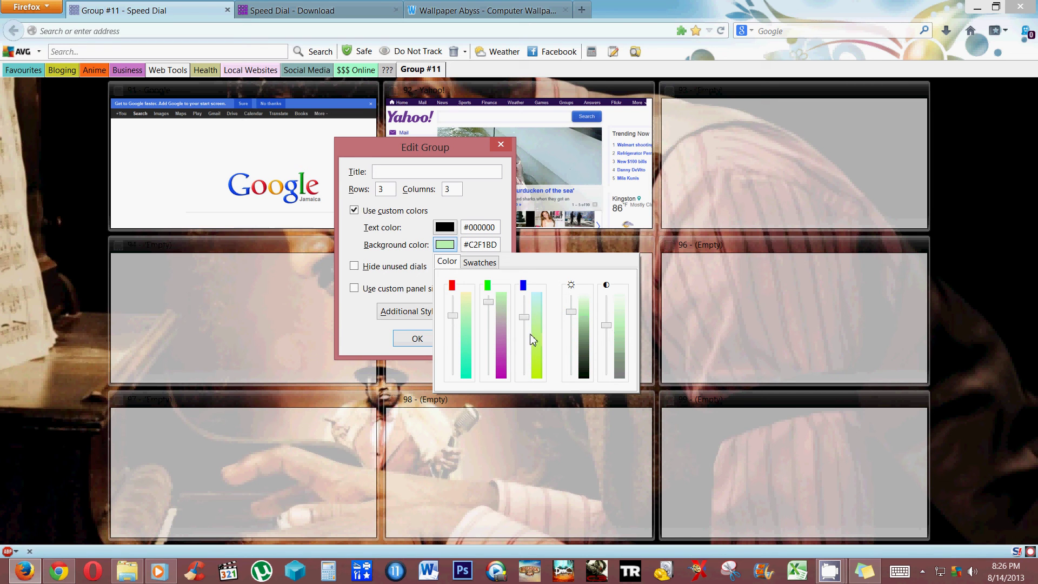
left_click_drag(524, 317, 525, 347)
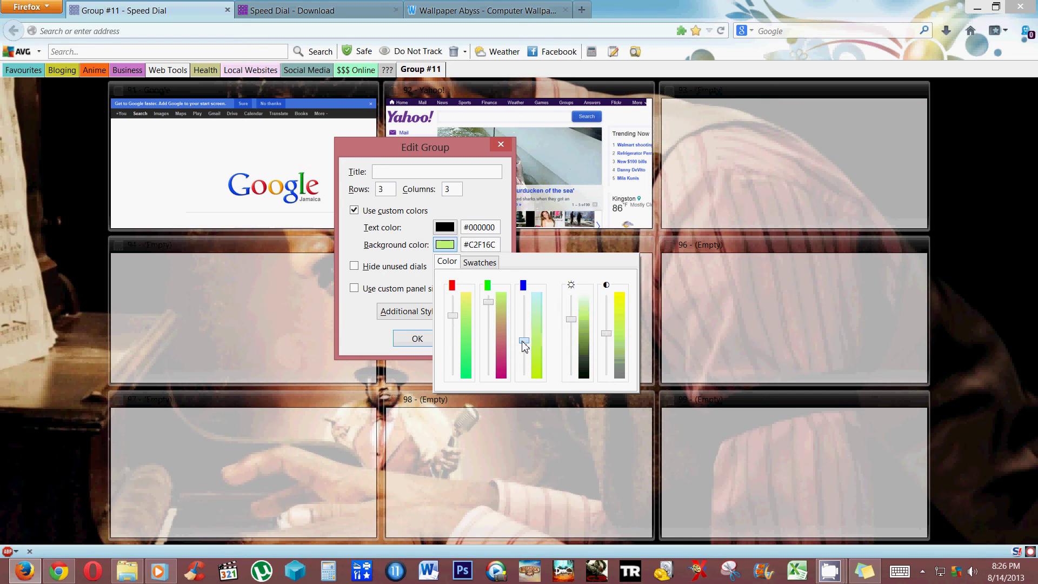
left_click(417, 339)
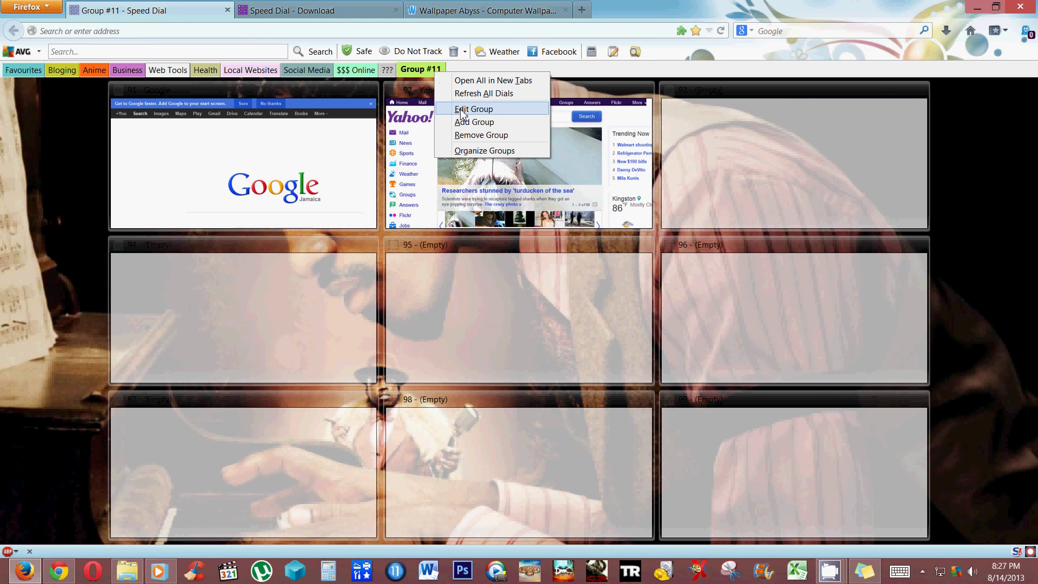
Change Group #11's title to Home 1 in Edit Group and save
left_click(462, 109)
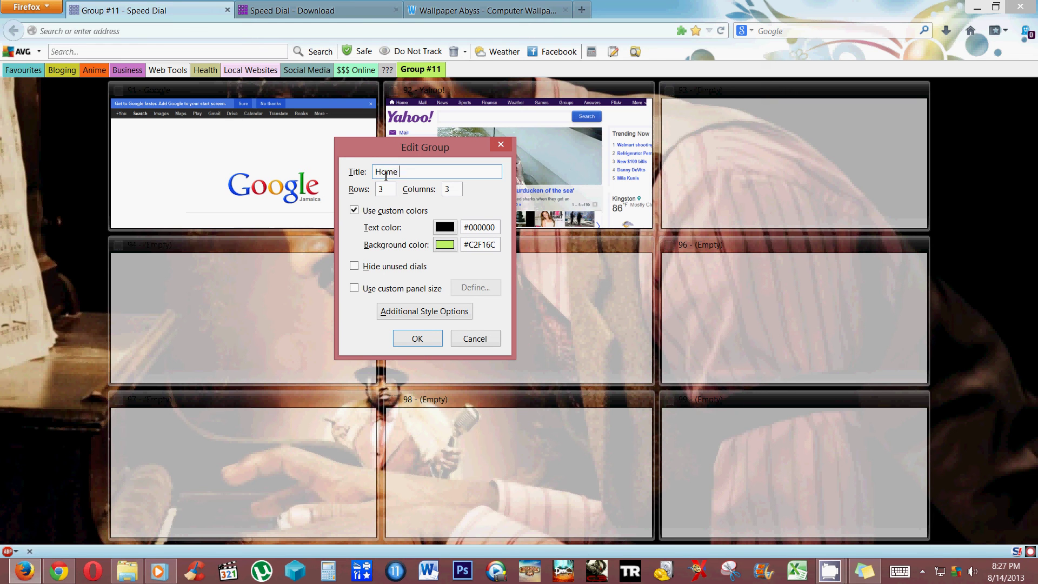
left_click(418, 339)
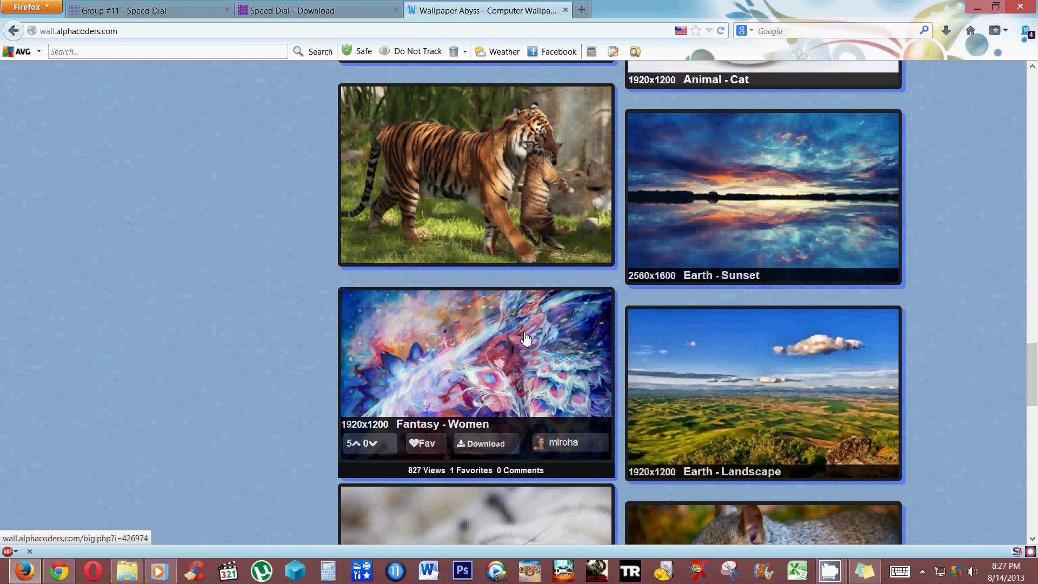
Scroll the Wallpaper Abyss listings, then go back to the Speed Dial tab
scroll(526, 338, "up", 4)
scroll(524, 335, "down", 6)
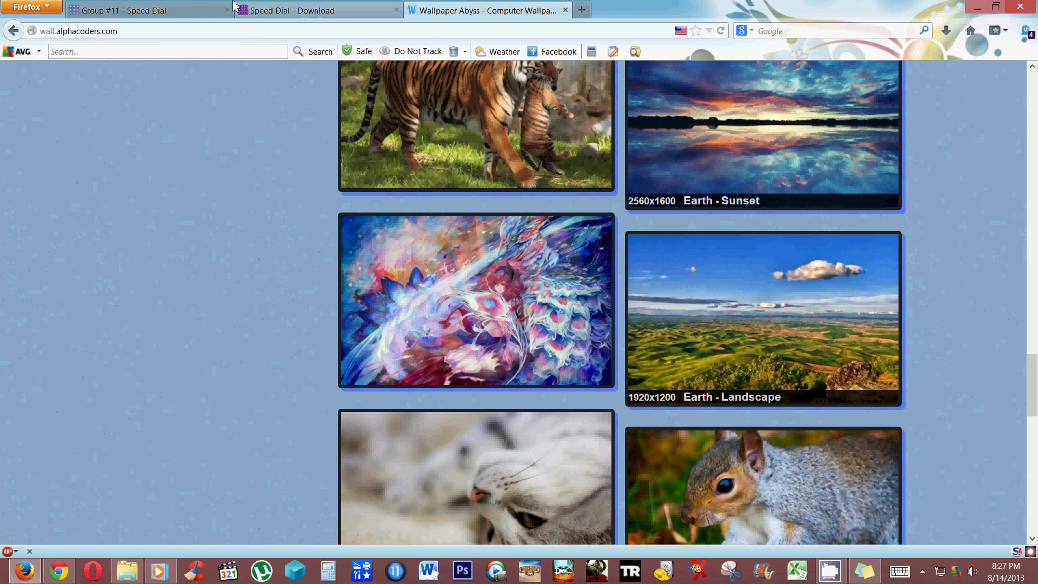
left_click(180, 6)
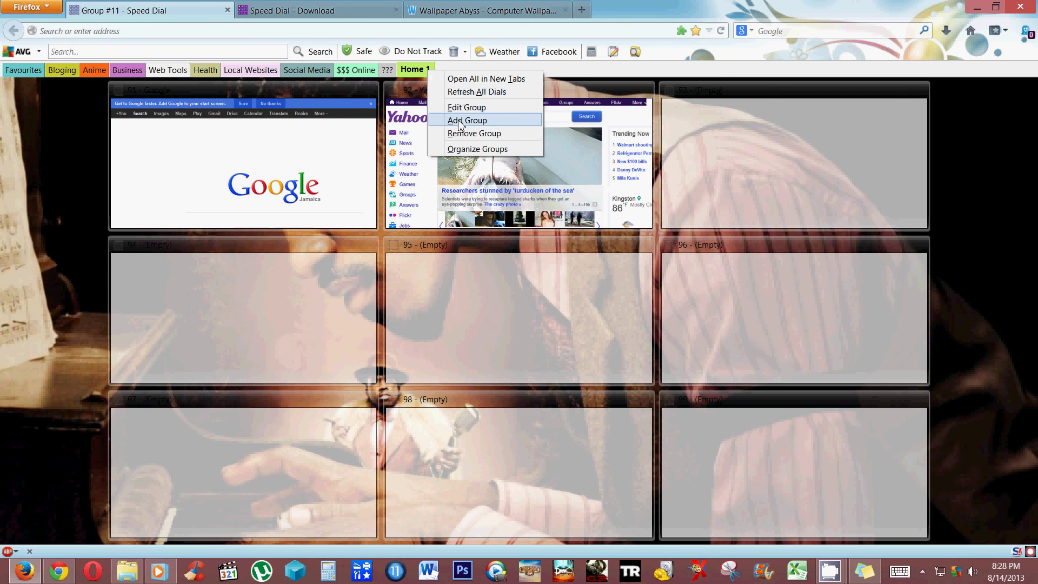
Create a group titled New with a custom #78CCCC teal background and open its dials
left_click(460, 124)
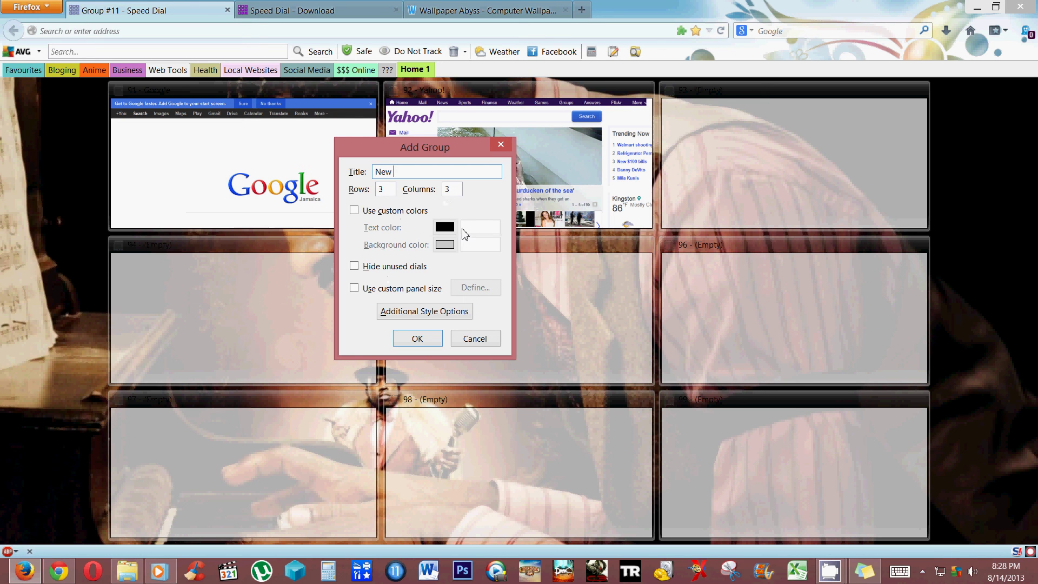
left_click(356, 211)
left_click(445, 245)
left_click_drag(457, 318, 455, 342)
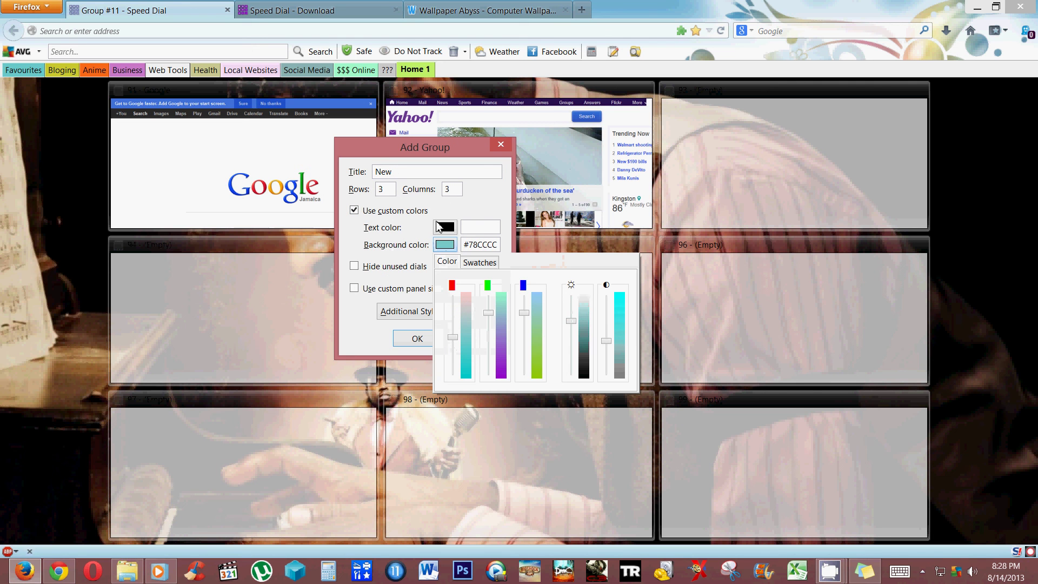
left_click(417, 339)
left_click(415, 337)
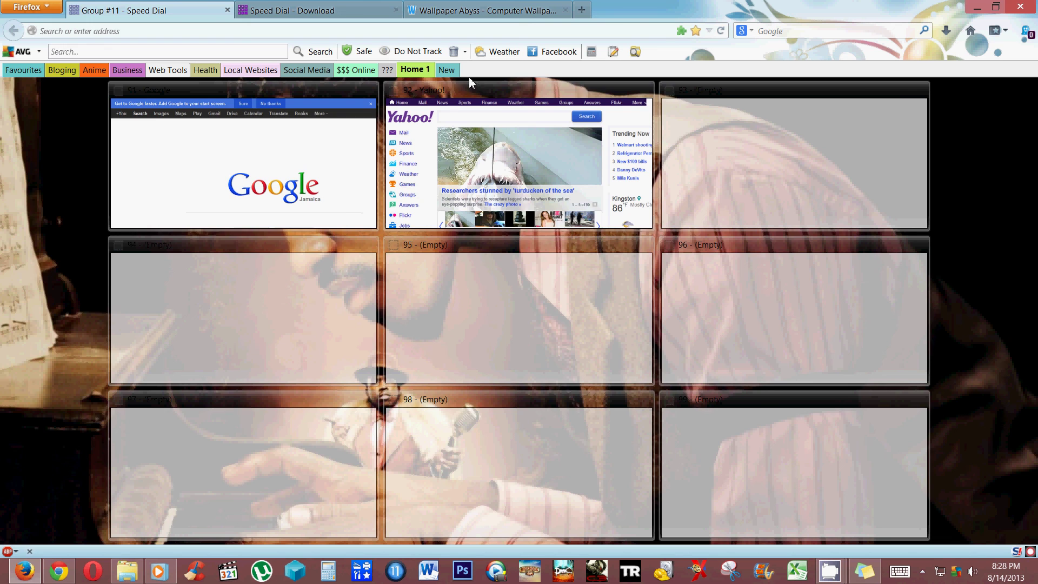
left_click(447, 71)
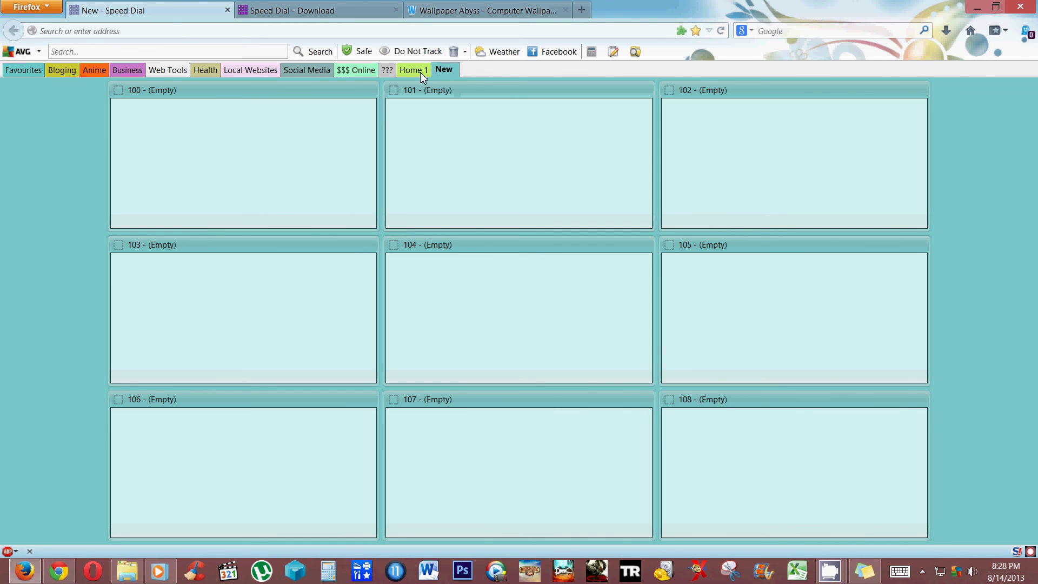
Toggle between the Home 1 and New group tabs, ending on Home 1's Google and Yahoo! dials
left_click(420, 73)
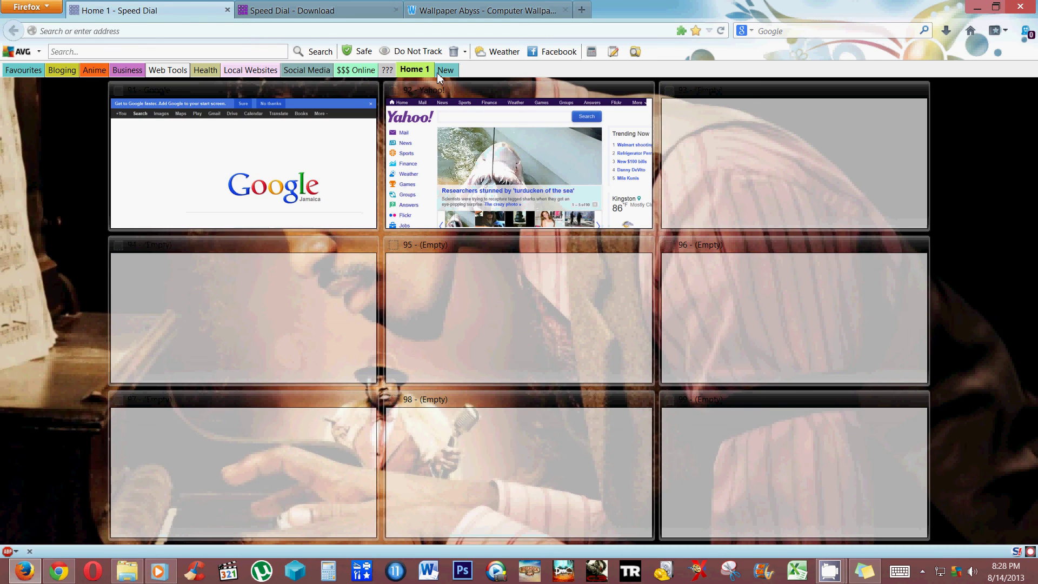
left_click(437, 72)
left_click(423, 74)
left_click(438, 72)
left_click(424, 73)
left_click(438, 72)
left_click(425, 72)
left_click(437, 72)
left_click(427, 71)
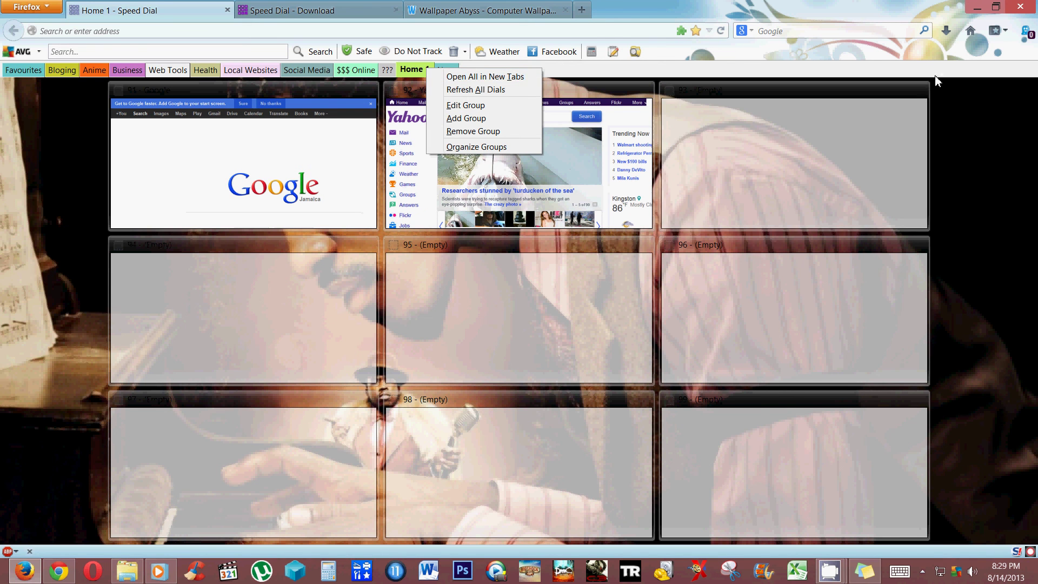
left_click(496, 154)
left_click(434, 253)
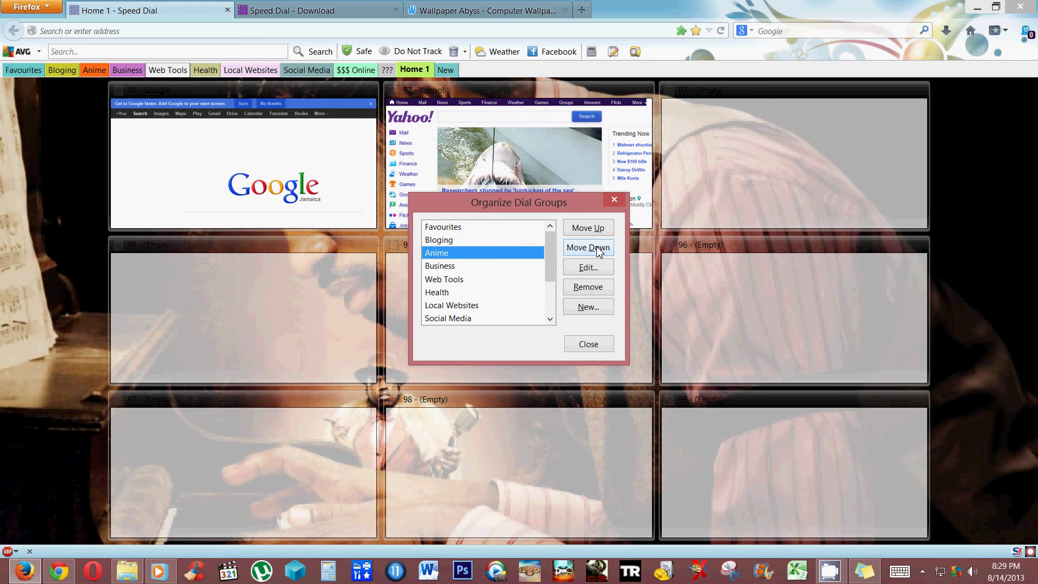
left_click(614, 199)
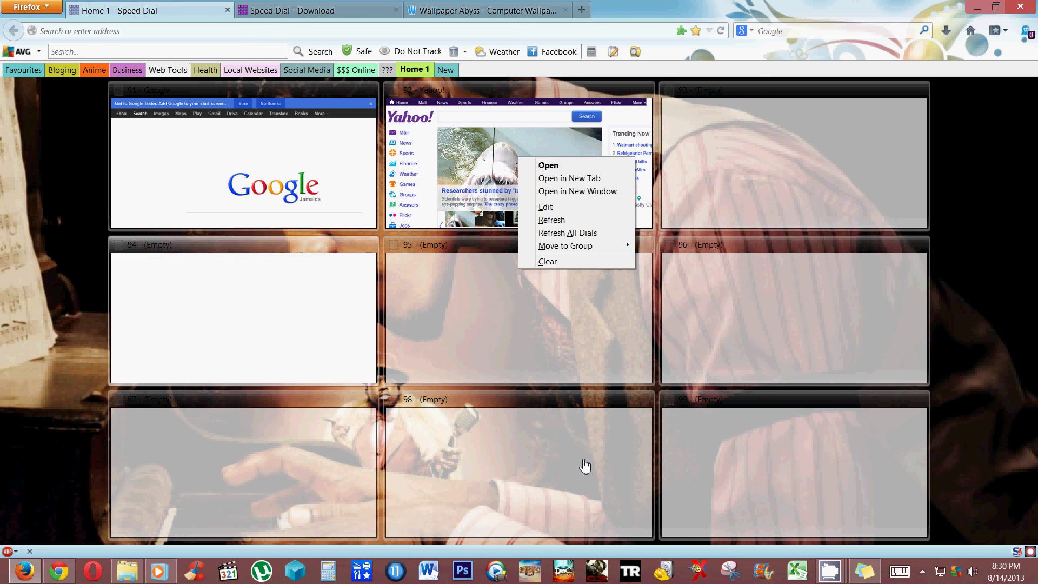
left_click(836, 578)
left_click(736, 500)
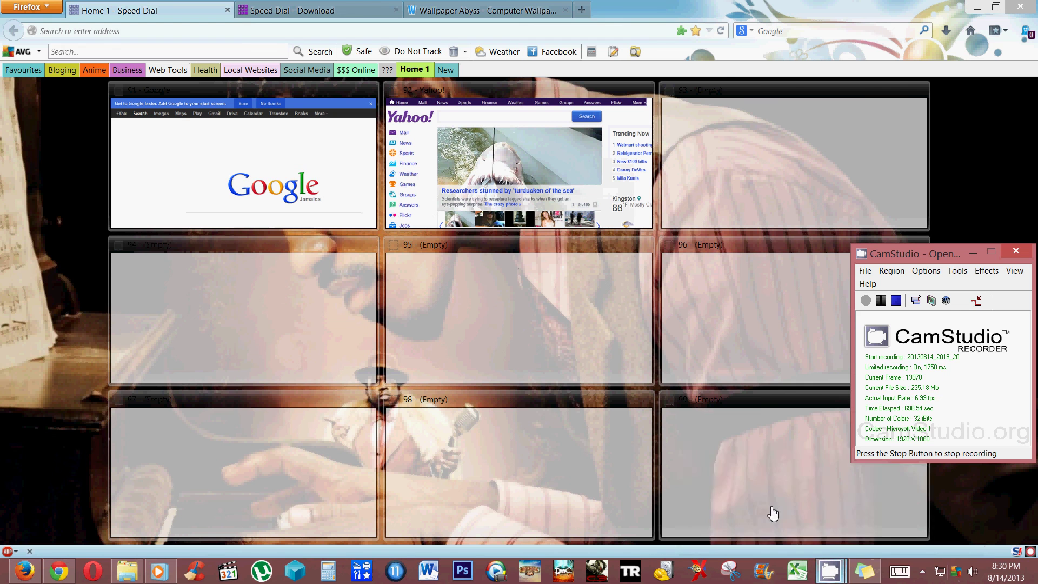